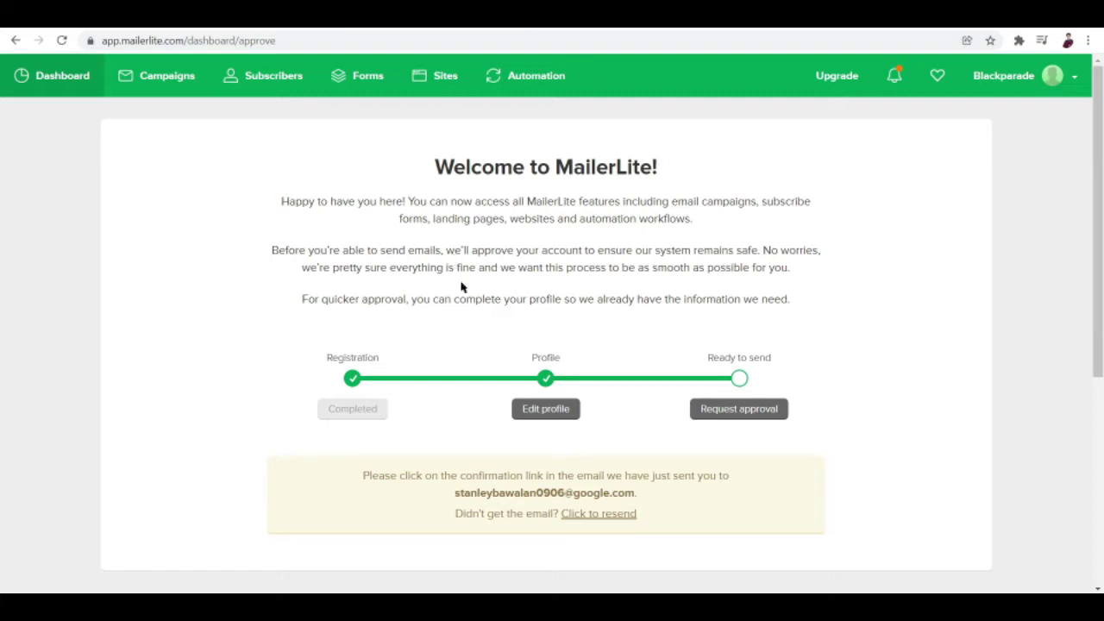
# - Go to the empty Campaigns page with its invitation to create the first email
pyautogui.scroll(-3, 461, 287)
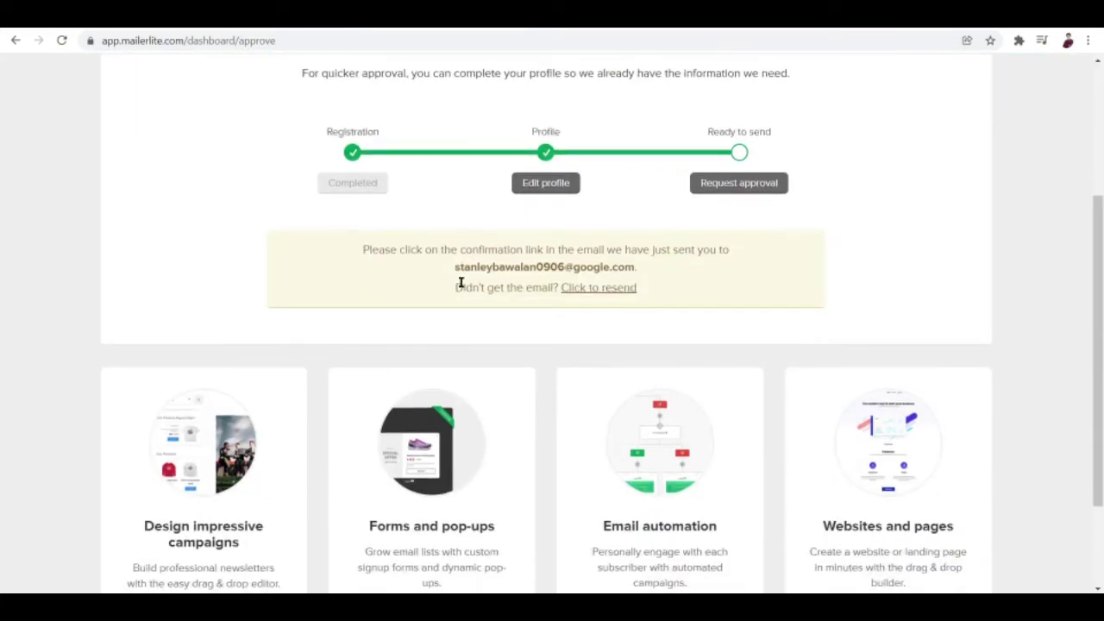
pyautogui.scroll(3, 461, 286)
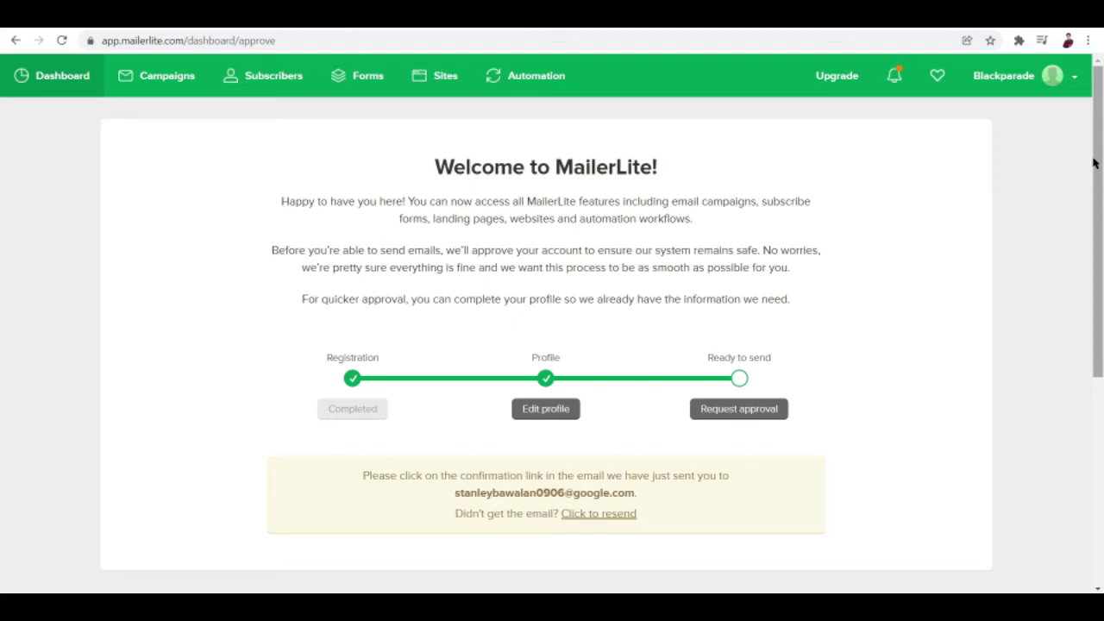
pyautogui.scroll(-1, 877, 331)
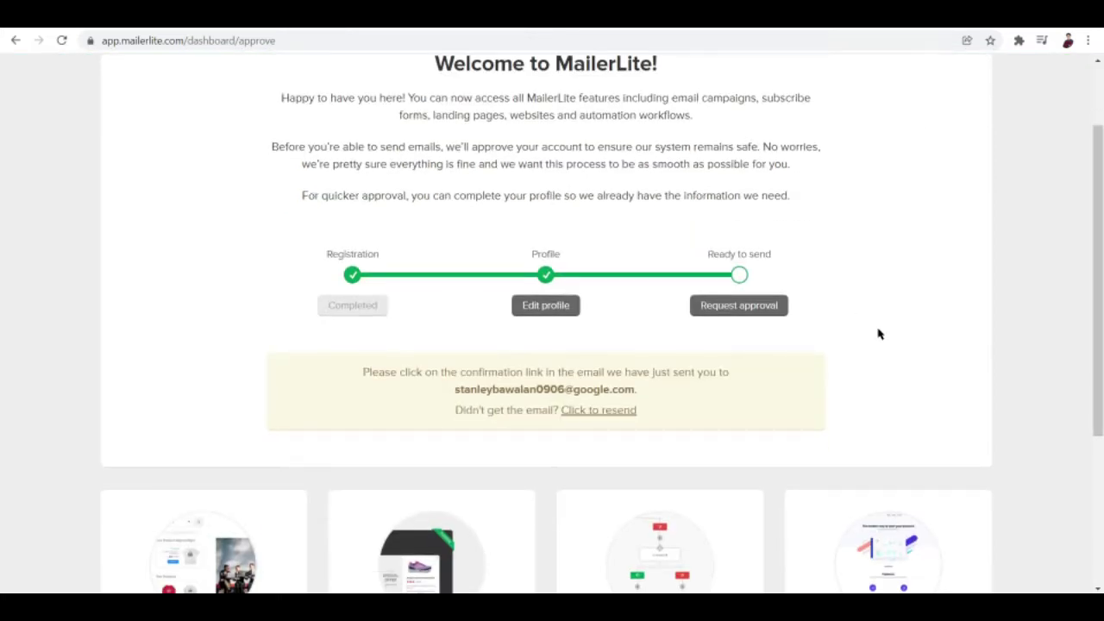
pyautogui.scroll(1, 877, 334)
pyautogui.scroll(-2, 877, 334)
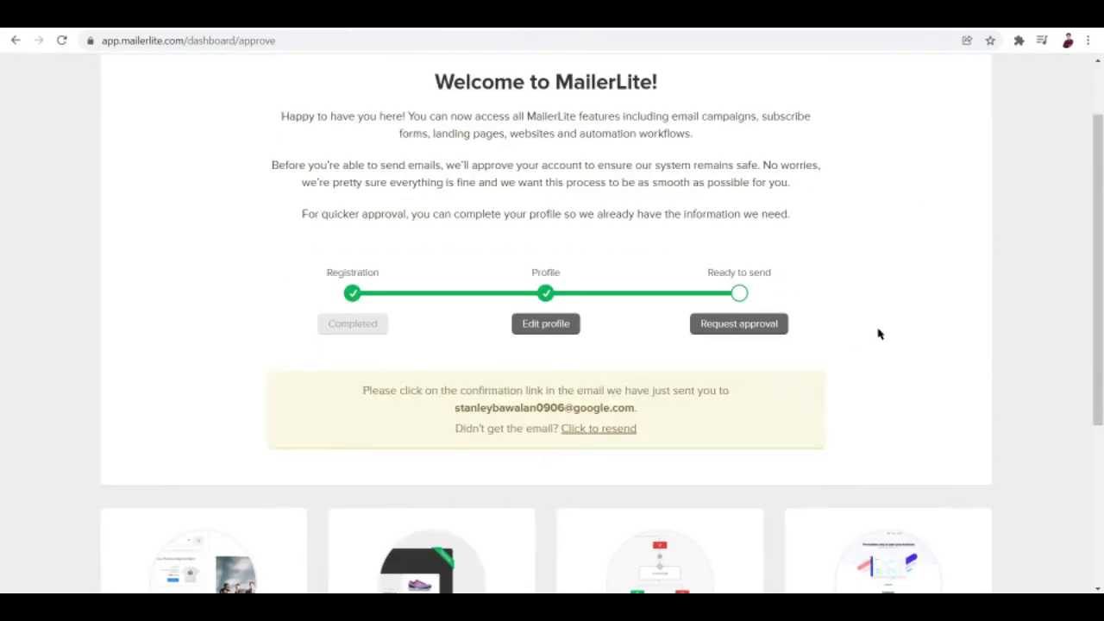
pyautogui.scroll(3, 877, 333)
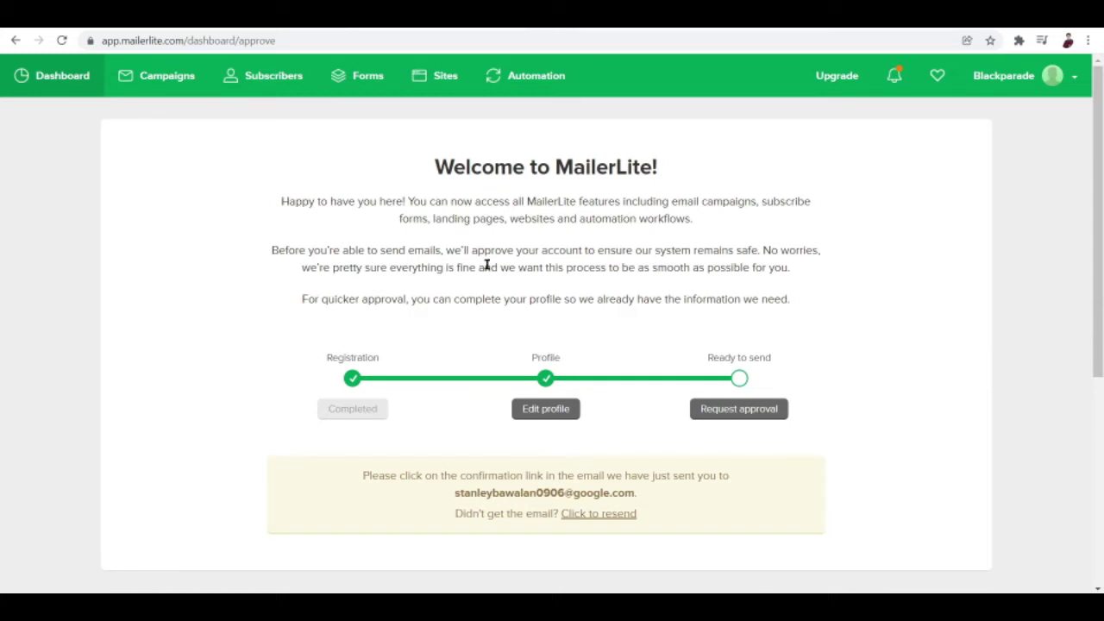
pyautogui.scroll(-3, 487, 265)
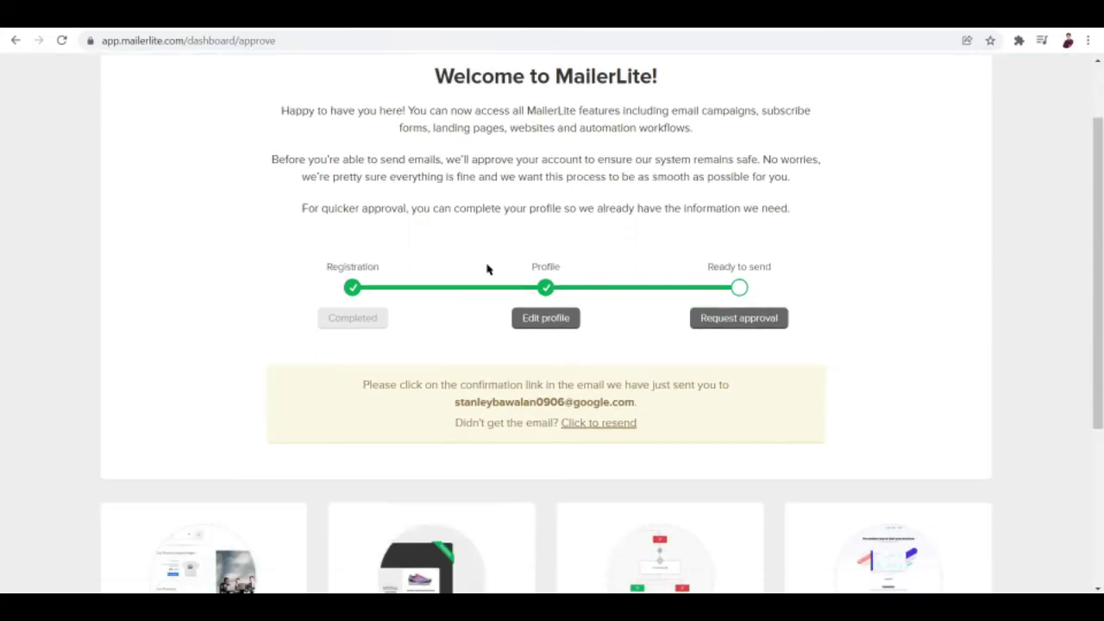
pyautogui.scroll(-1, 487, 270)
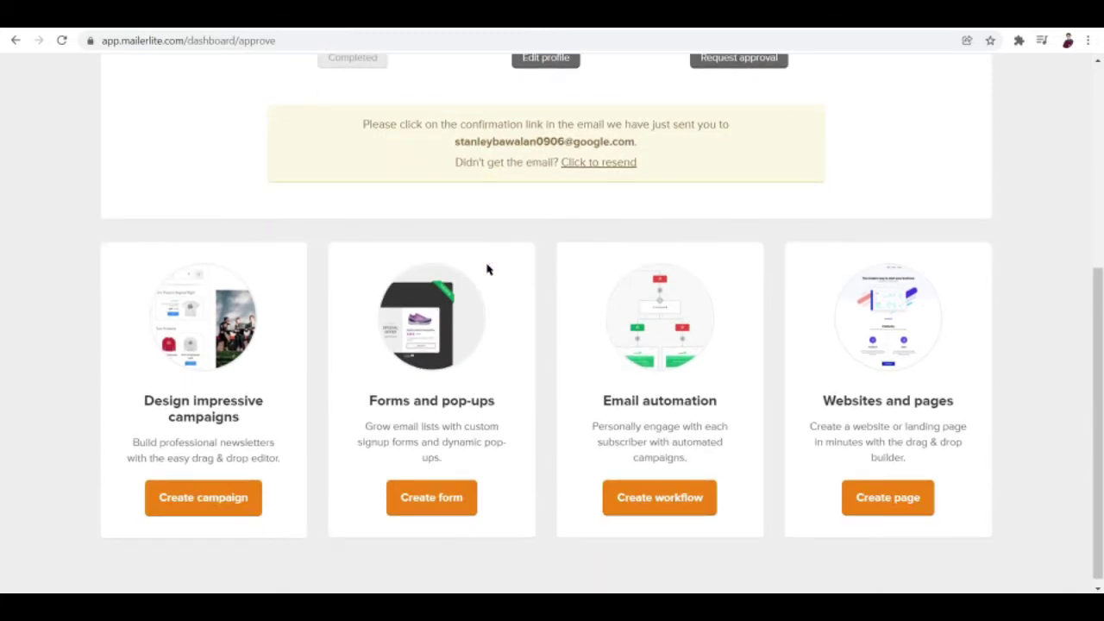
pyautogui.scroll(3, 487, 270)
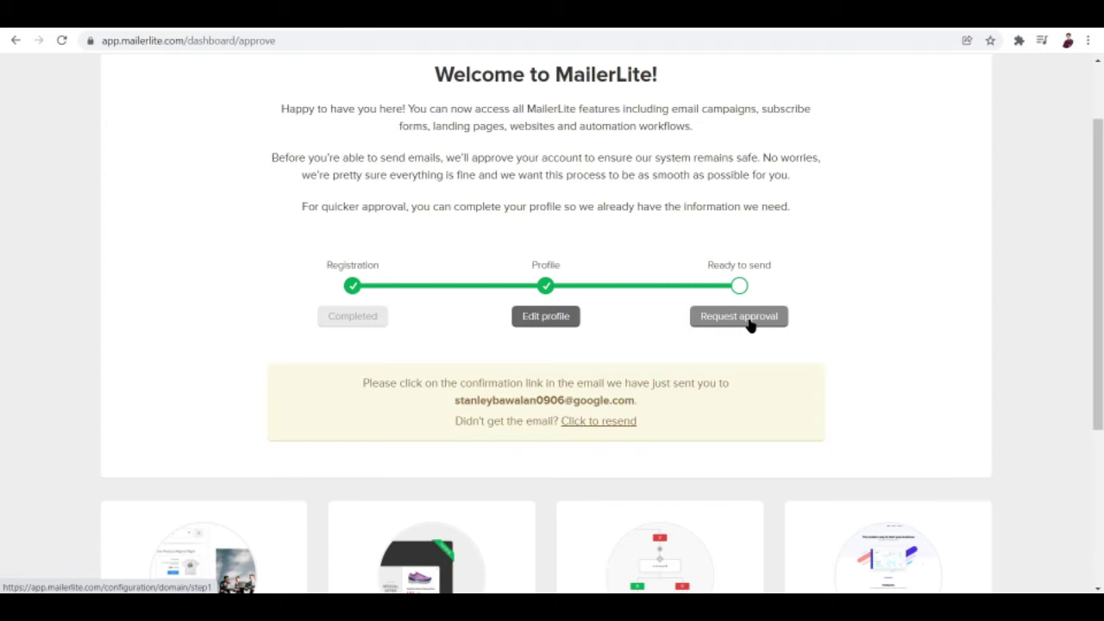
pyautogui.scroll(1, 905, 239)
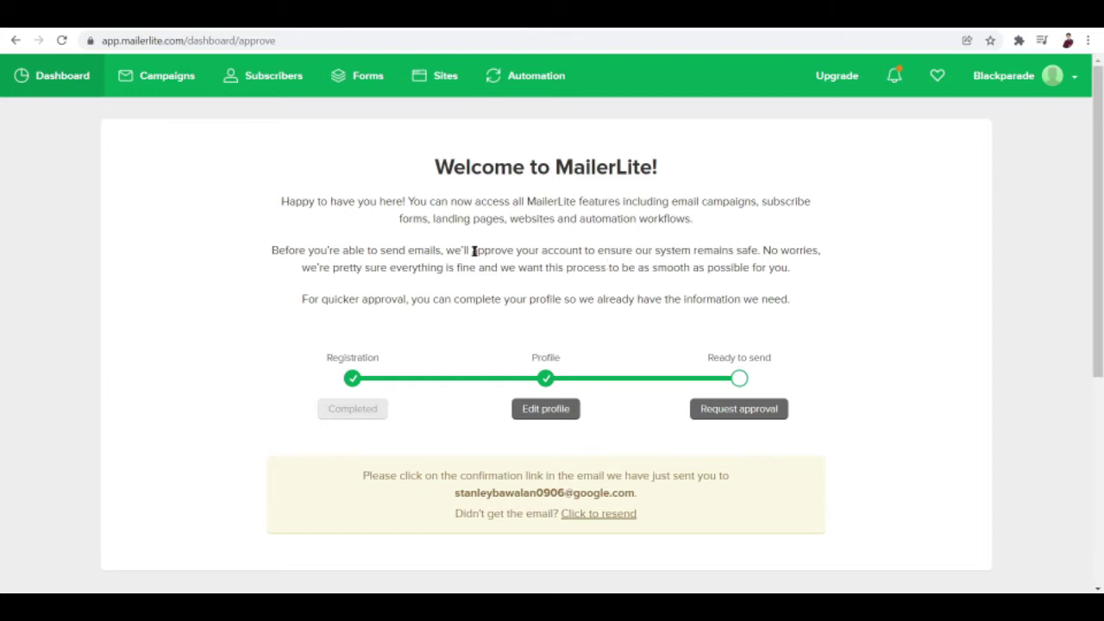
pyautogui.scroll(-1, 641, 291)
pyautogui.scroll(-1, 606, 236)
pyautogui.scroll(2, 543, 176)
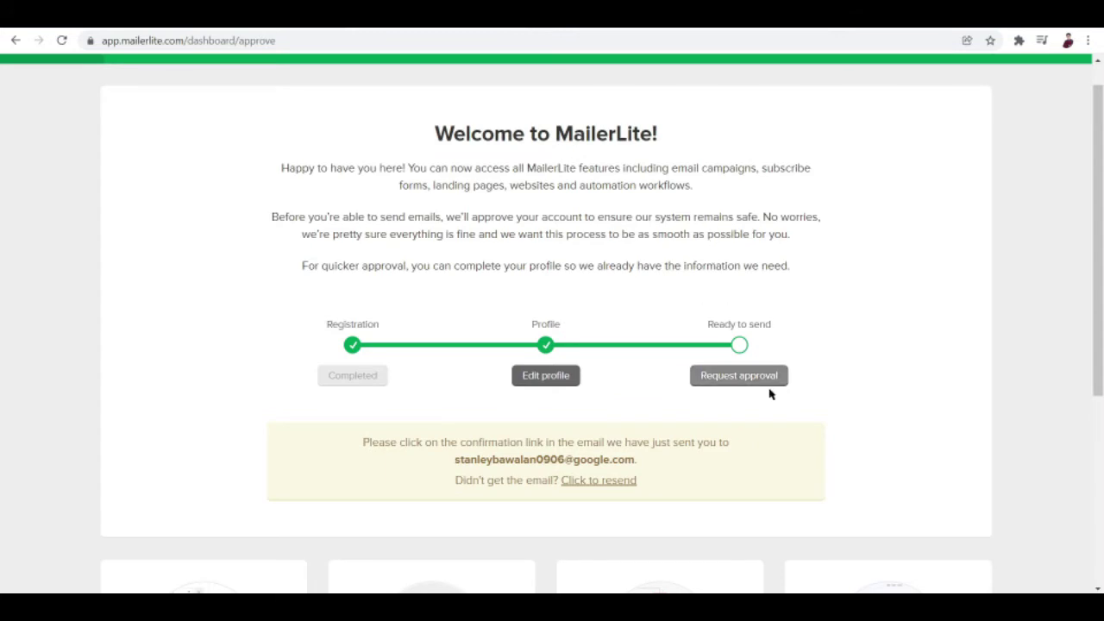
pyautogui.scroll(1, 745, 371)
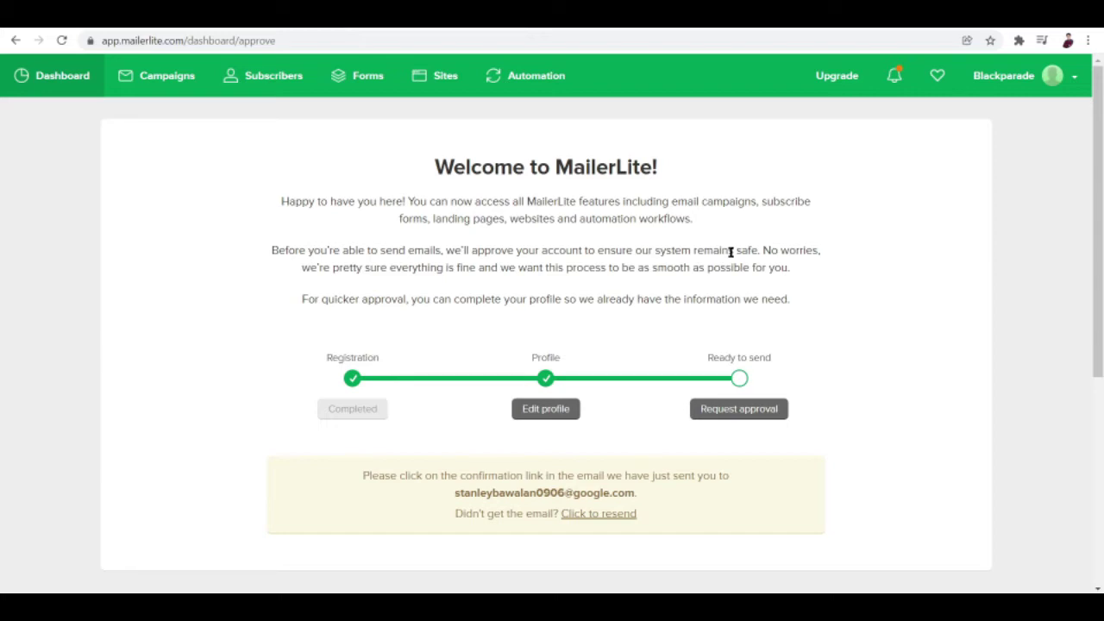
pyautogui.moveTo(1102, 179); pyautogui.dragTo(1101, 146)
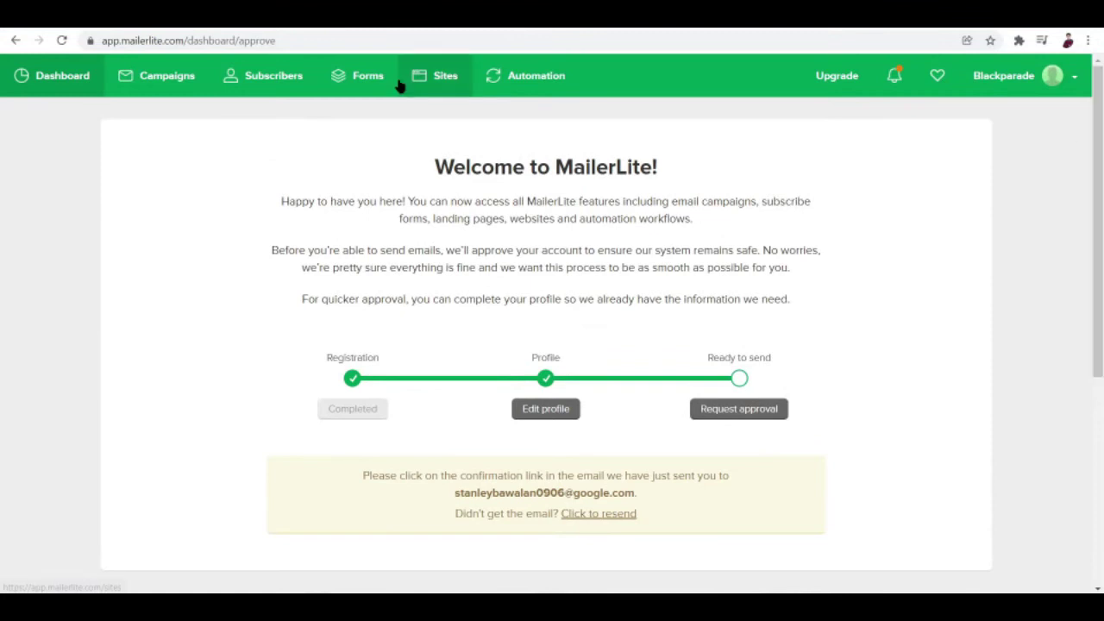
pyautogui.click(167, 88)
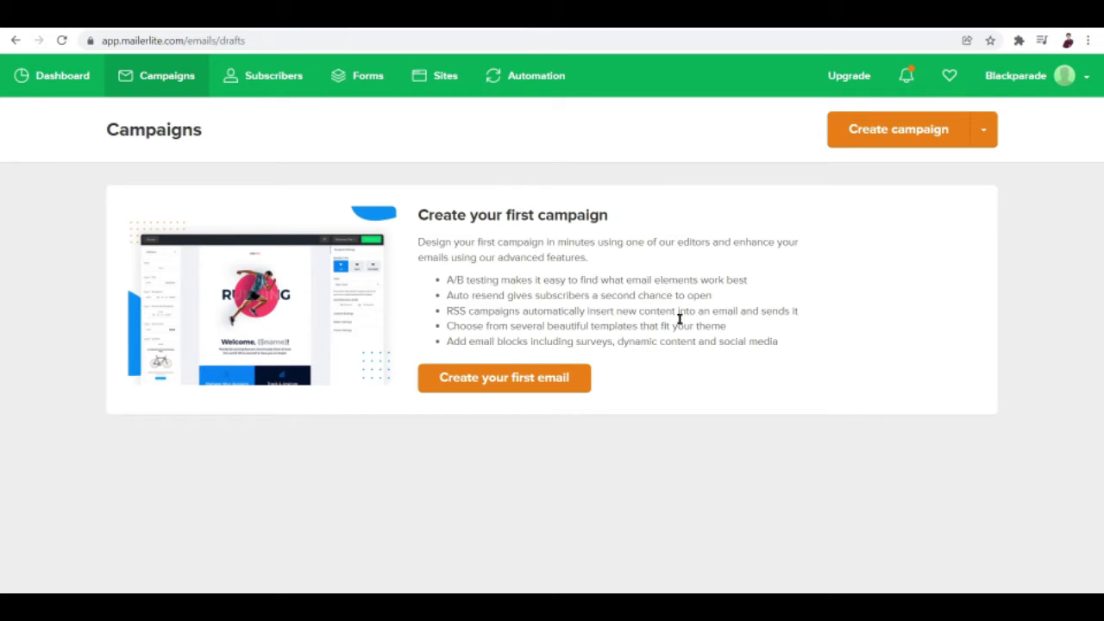
# - Start the first regular email campaign and look over its name, subject and sender form
pyautogui.click(563, 381)
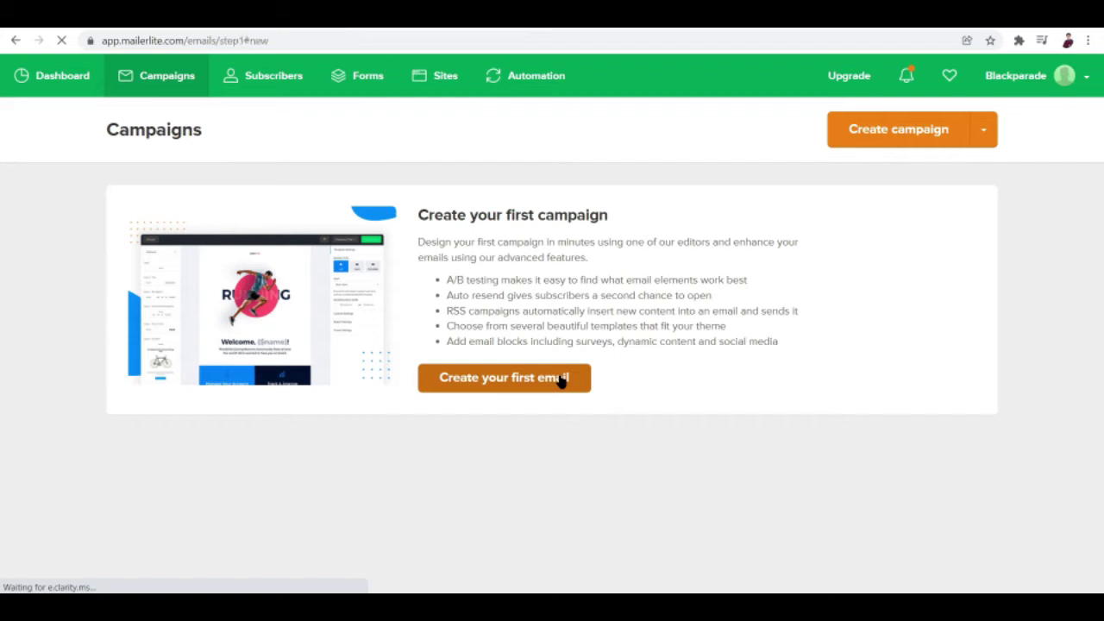
pyautogui.scroll(-2, 560, 381)
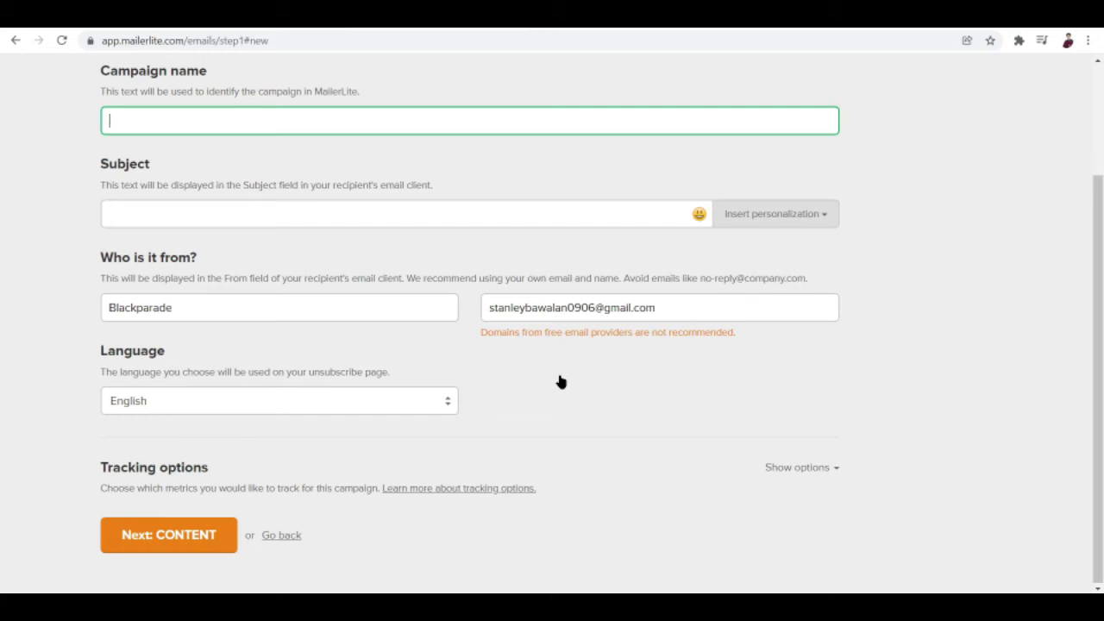
pyautogui.scroll(2, 560, 381)
pyautogui.scroll(-1, 560, 380)
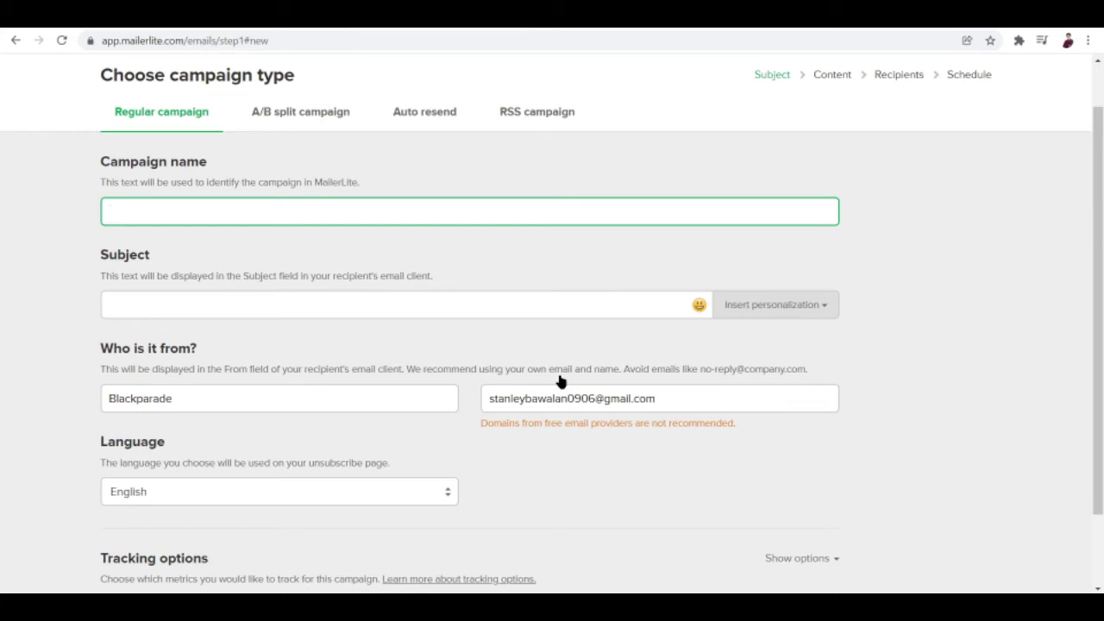
pyautogui.scroll(1, 534, 295)
pyautogui.scroll(-1, 534, 295)
pyautogui.scroll(1, 534, 293)
pyautogui.scroll(1, 534, 291)
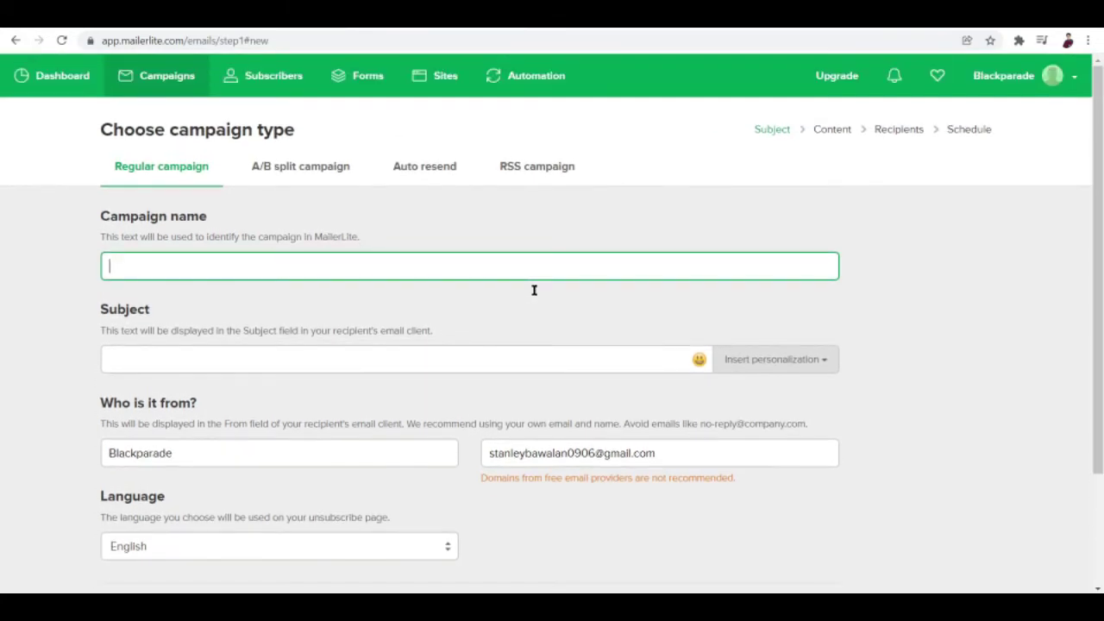
pyautogui.scroll(-1, 534, 293)
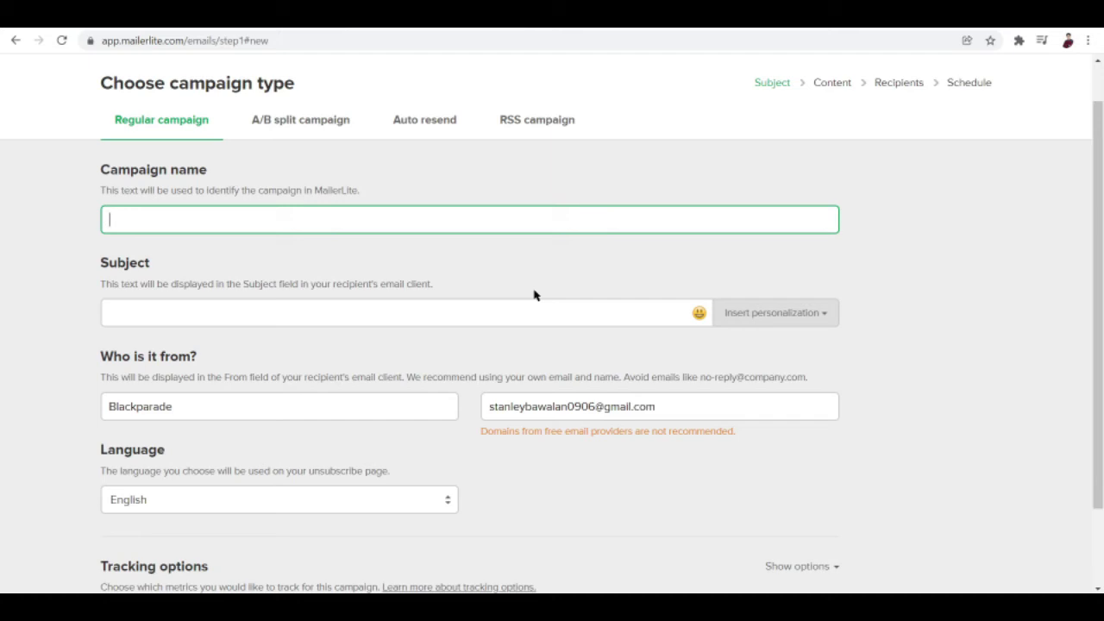
pyautogui.scroll(1, 564, 143)
pyautogui.scroll(-2, 566, 146)
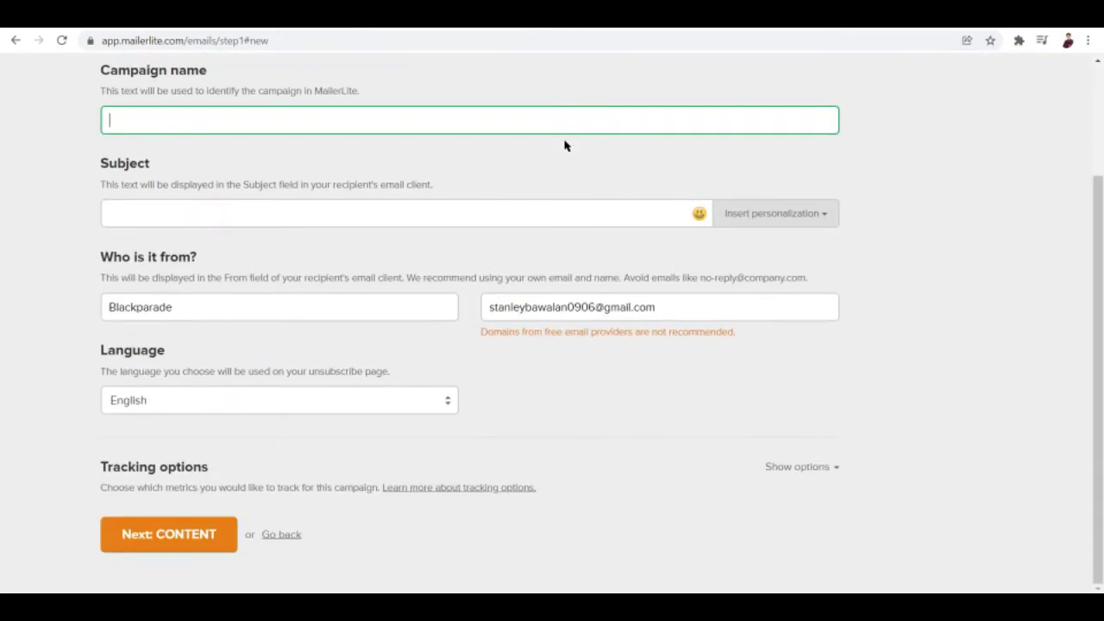
pyautogui.scroll(2, 565, 145)
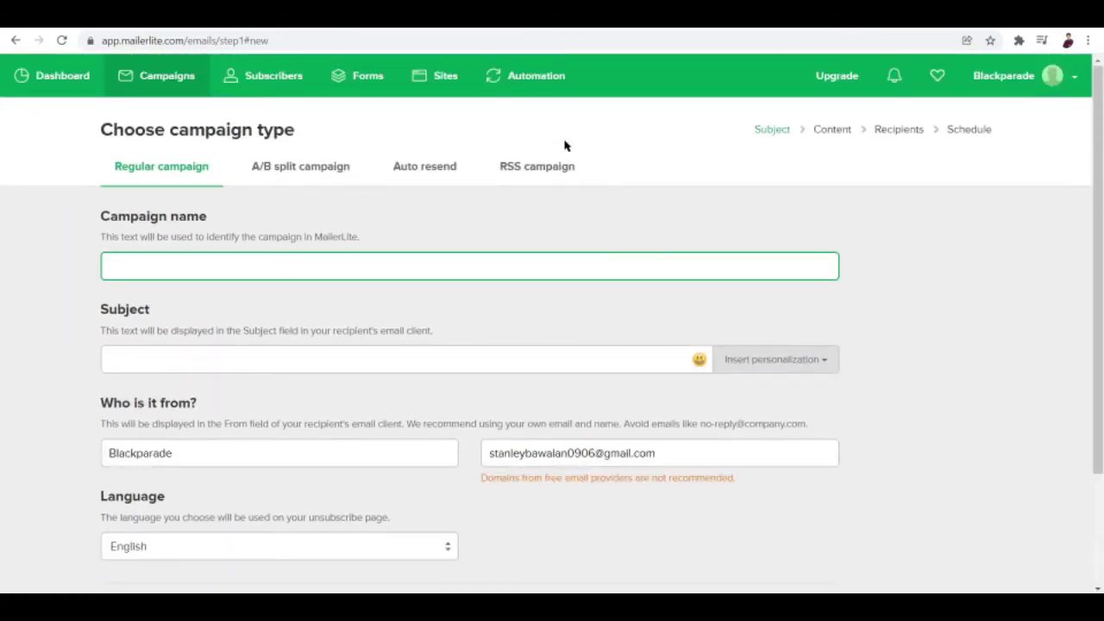
pyautogui.scroll(-1, 565, 146)
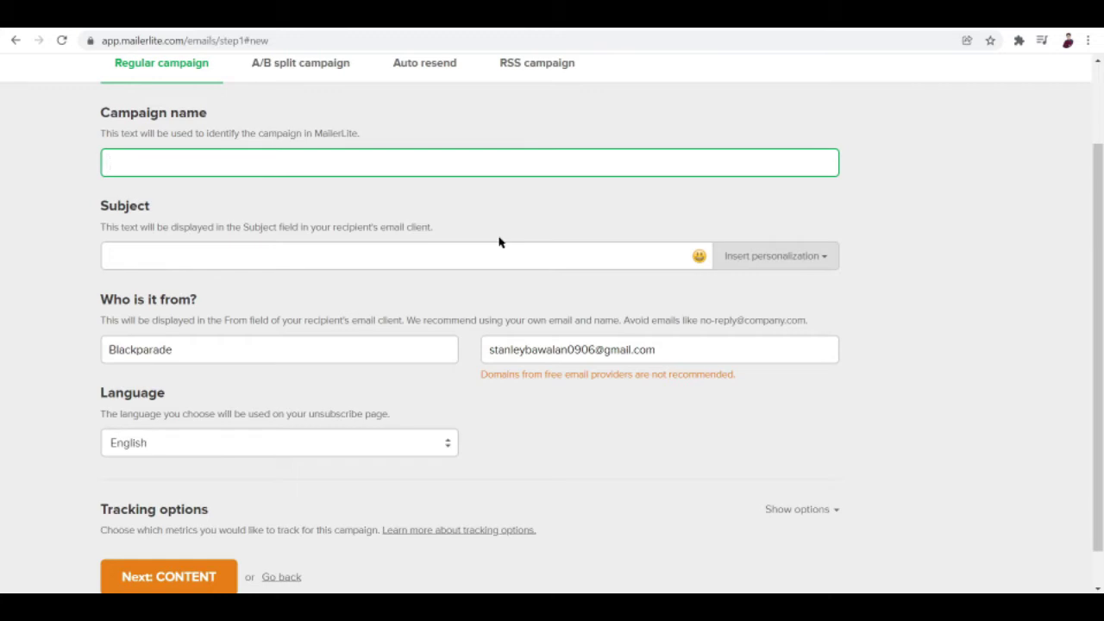
pyautogui.scroll(1, 499, 243)
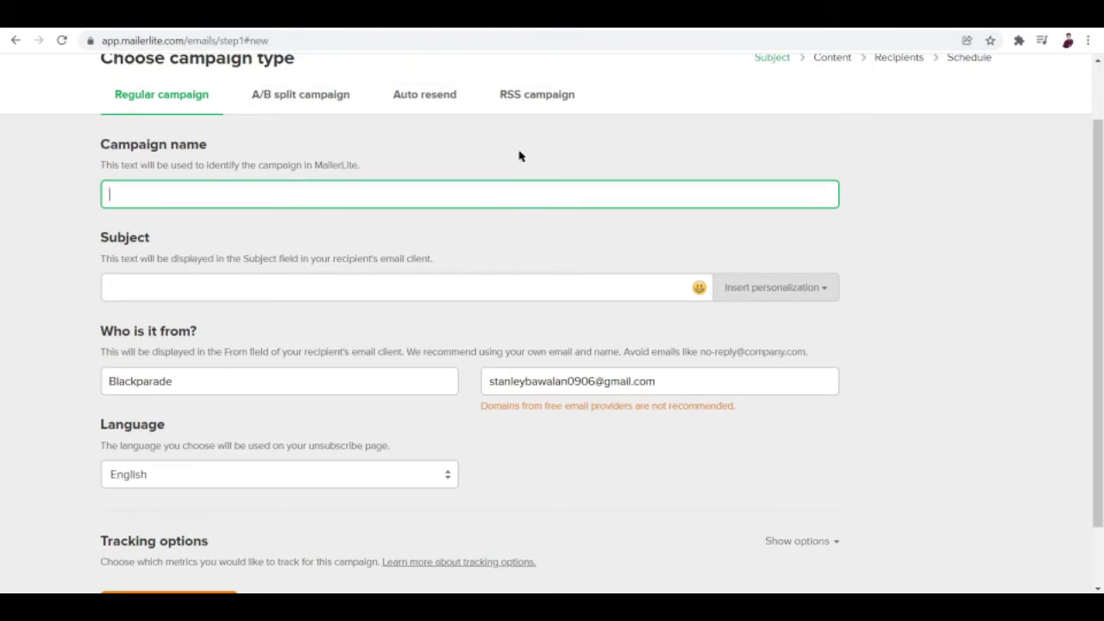
pyautogui.scroll(-2, 532, 283)
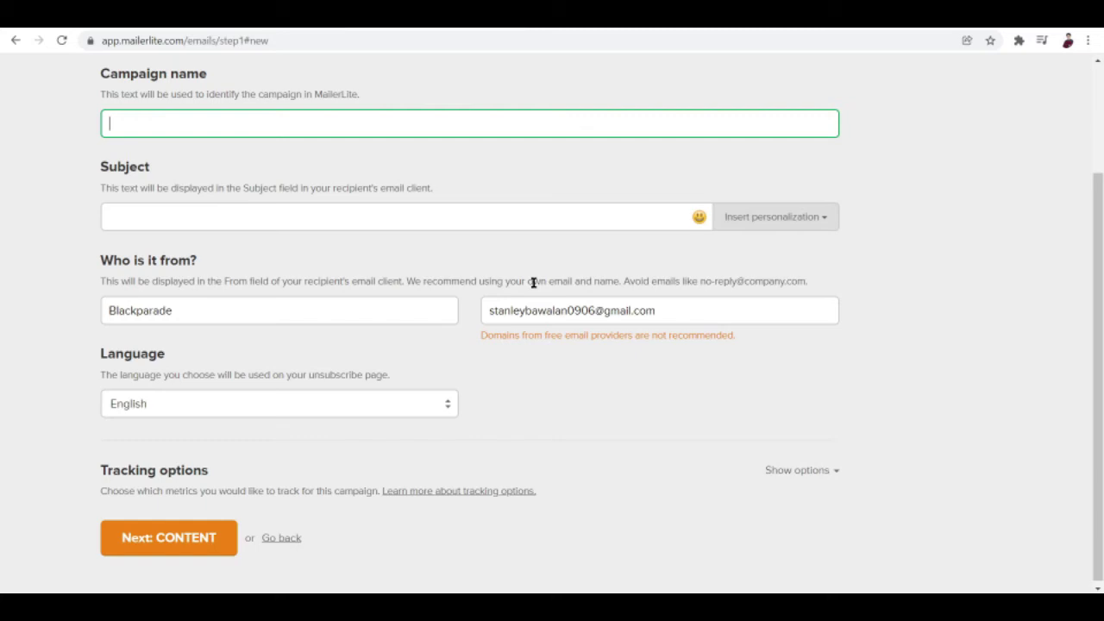
pyautogui.scroll(4, 534, 283)
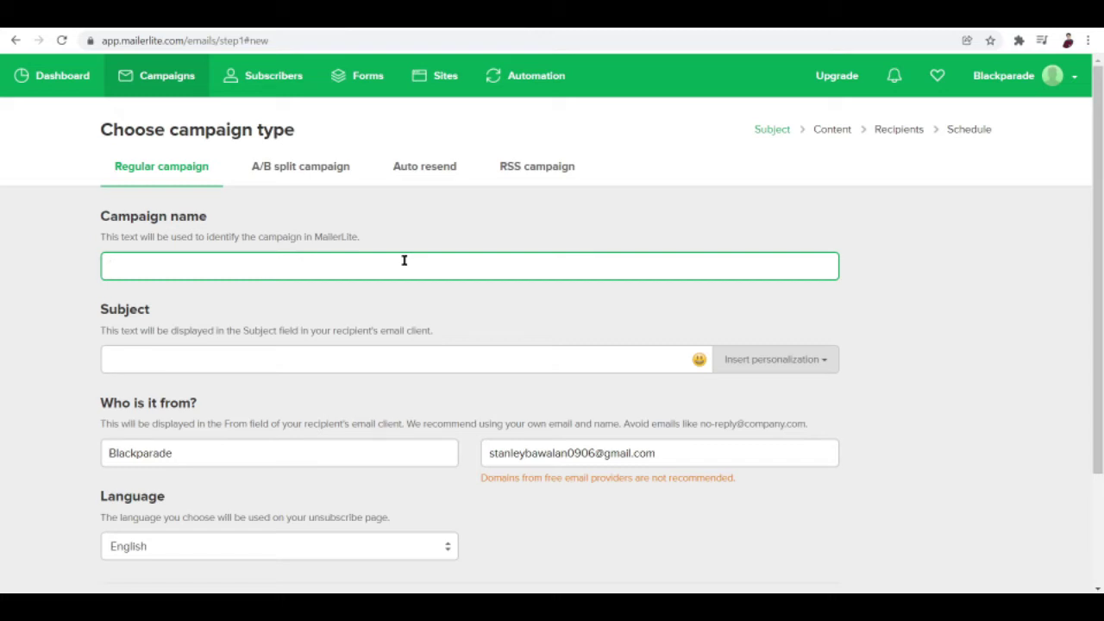
pyautogui.scroll(-2, 404, 259)
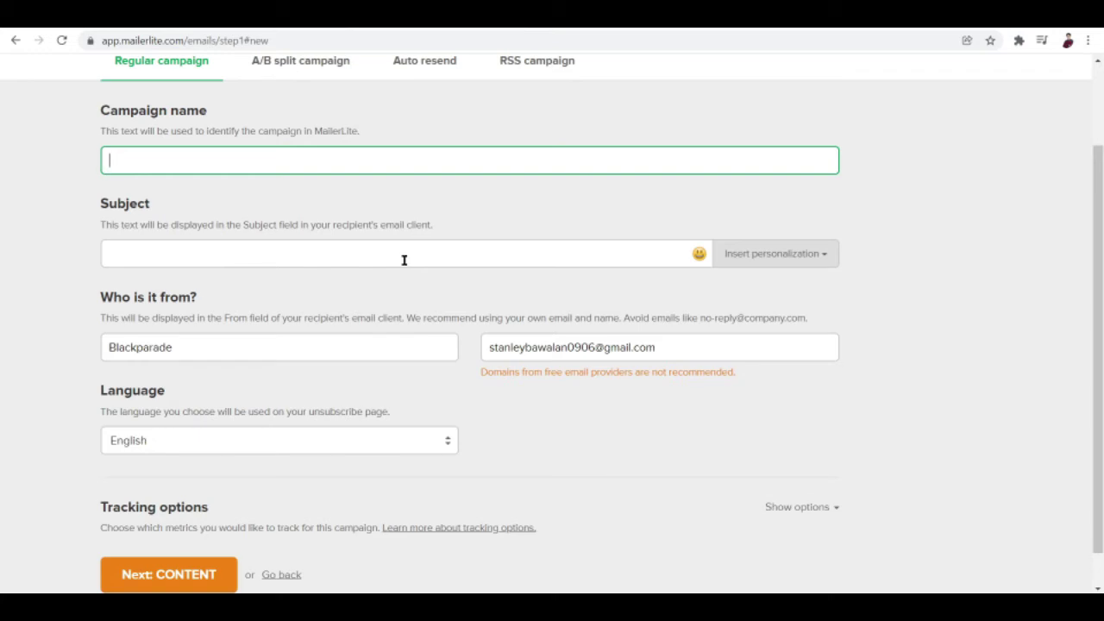
pyautogui.scroll(-1, 403, 260)
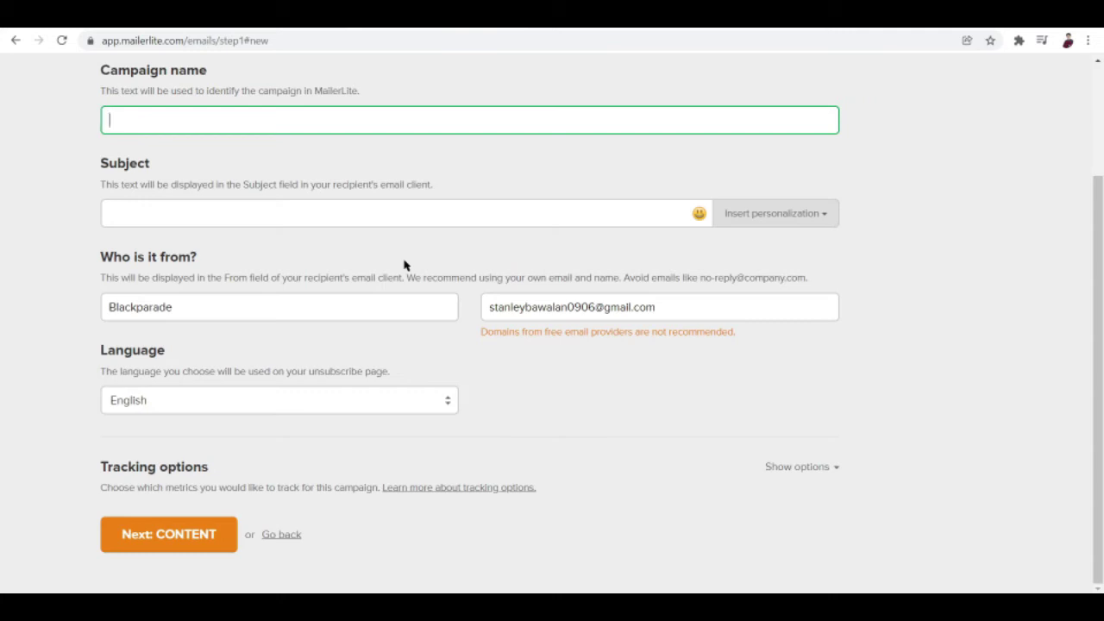
pyautogui.scroll(2, 403, 265)
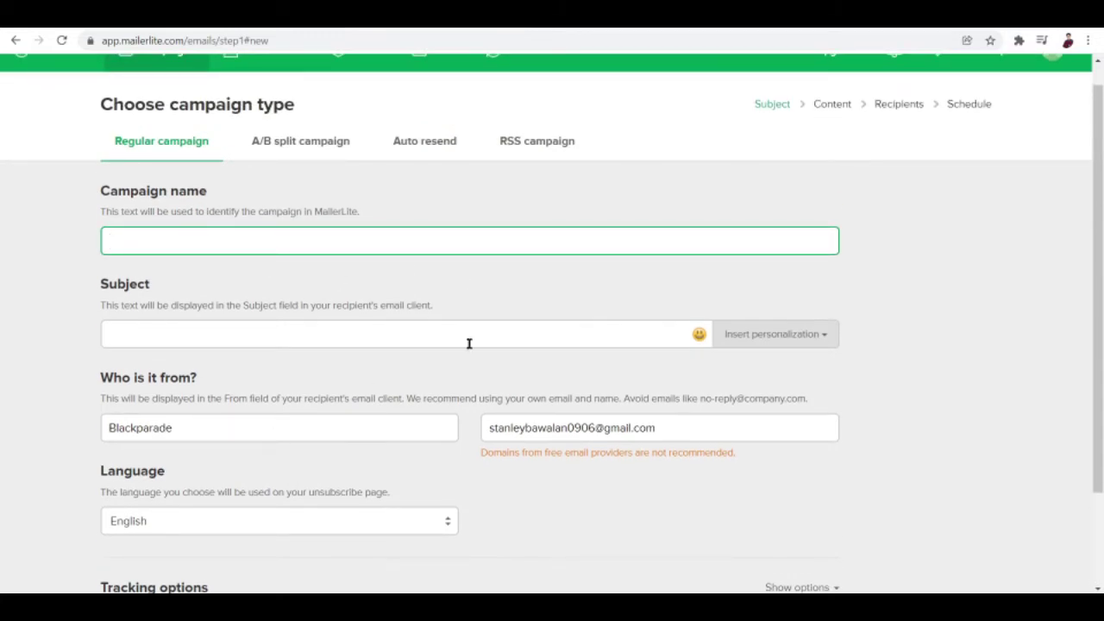
pyautogui.scroll(-1, 385, 358)
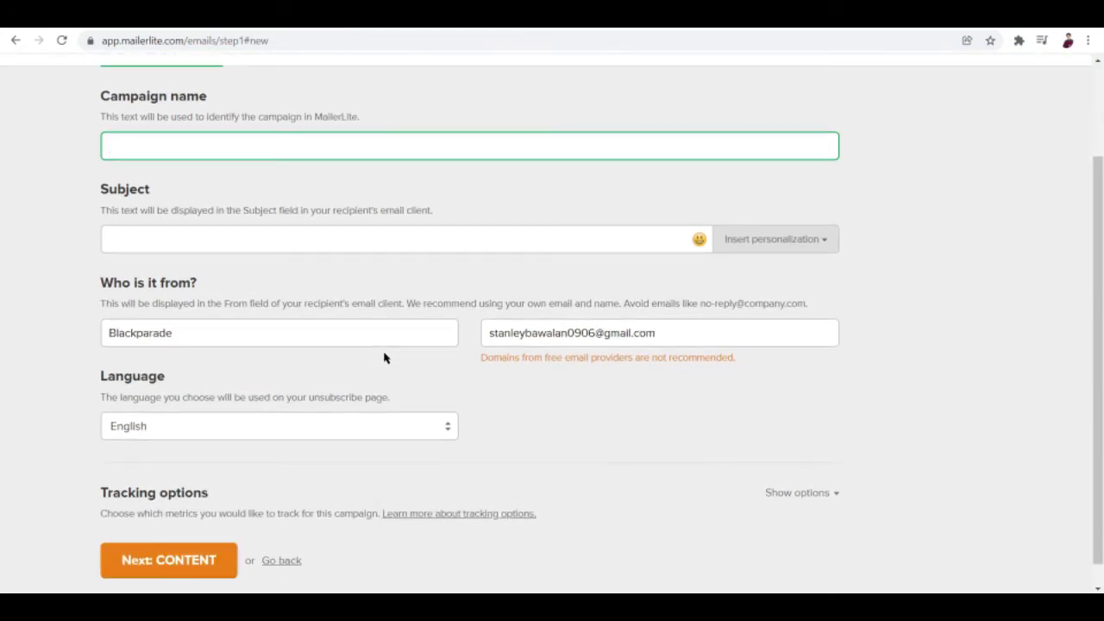
pyautogui.scroll(1, 133, 142)
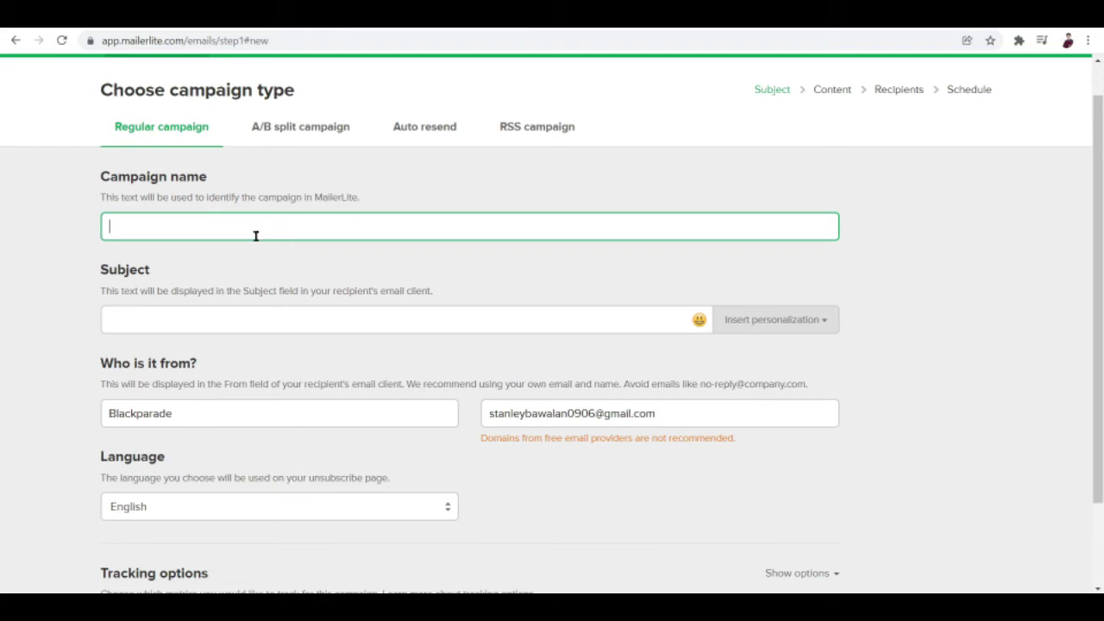
# - Name the campaign 'NEW PRODUCTS BY BLACKPARADE'
pyautogui.write('NEW PRODUCTS ')
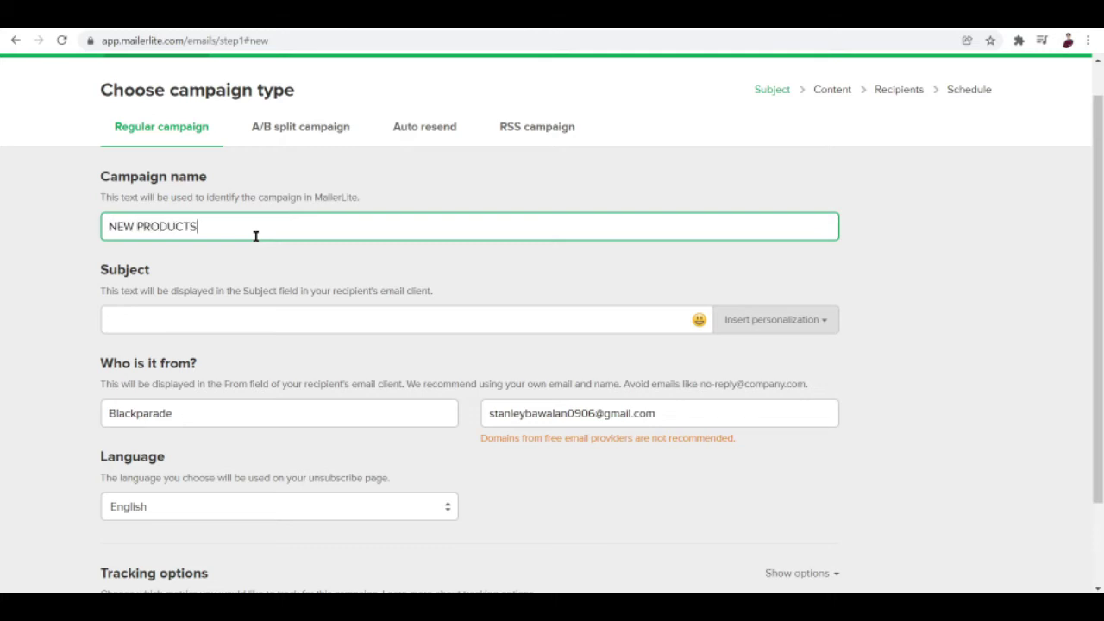
pyautogui.write('BY BLACKPARADE')
# - Set the subject to 'Revolutionary materials made to manufacture our new collection'
pyautogui.click(234, 320)
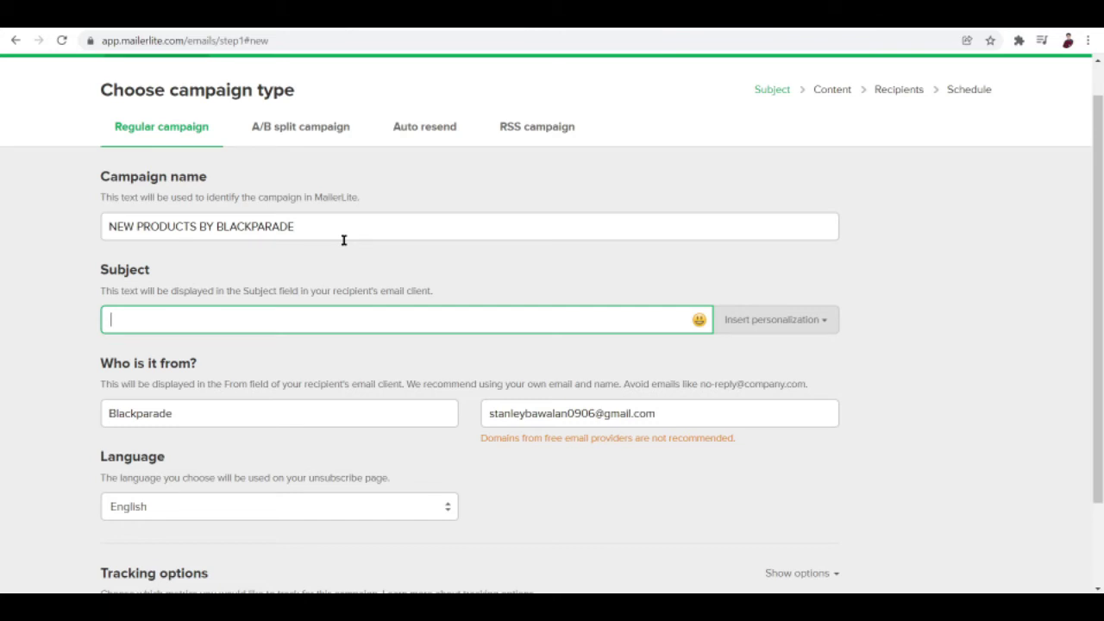
pyautogui.scroll(-1, 417, 305)
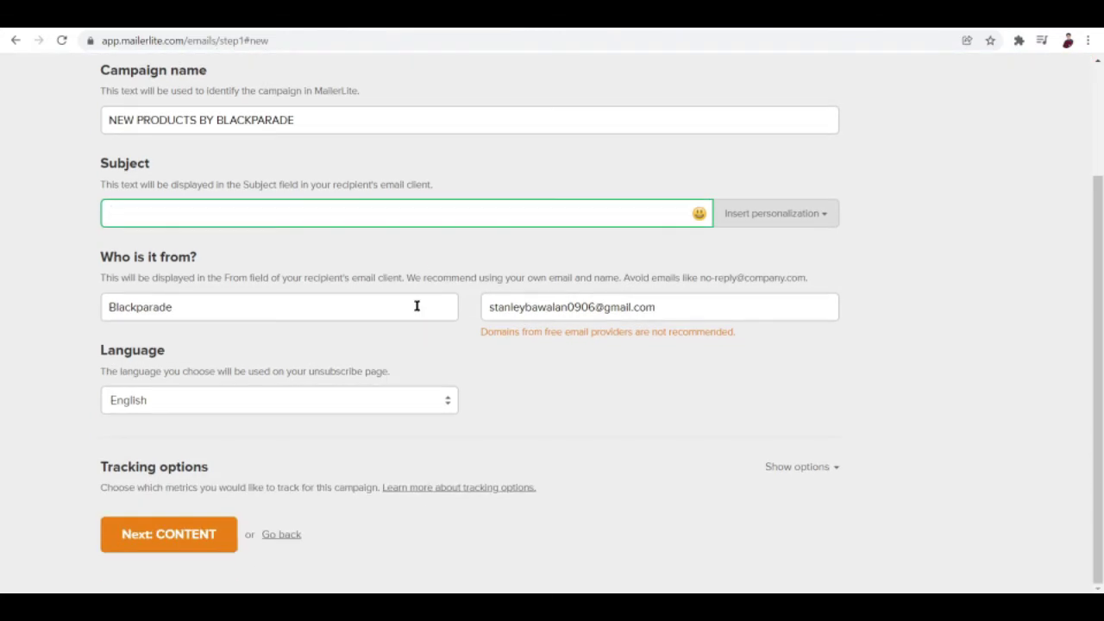
pyautogui.scroll(1, 417, 305)
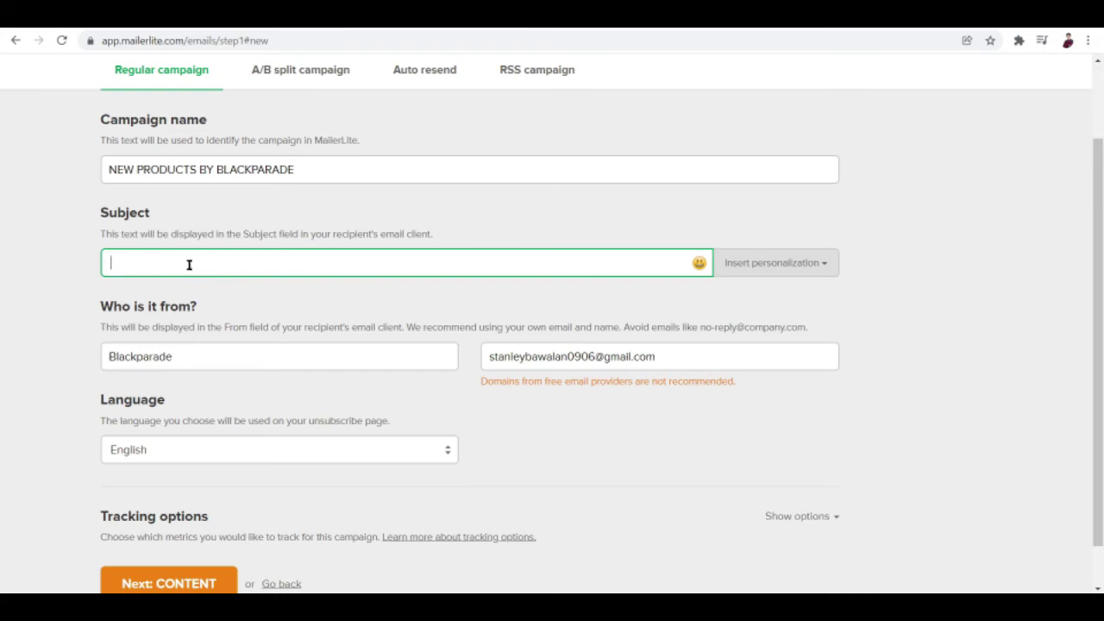
pyautogui.write('Revolutionary materials made to manu')
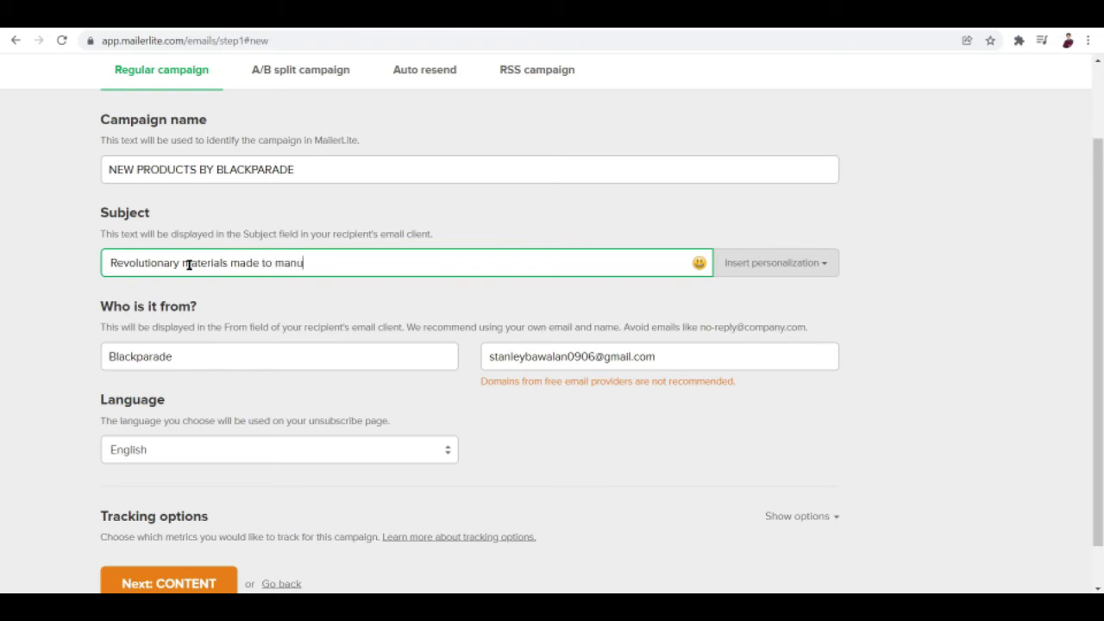
pyautogui.write('facture our new collection')
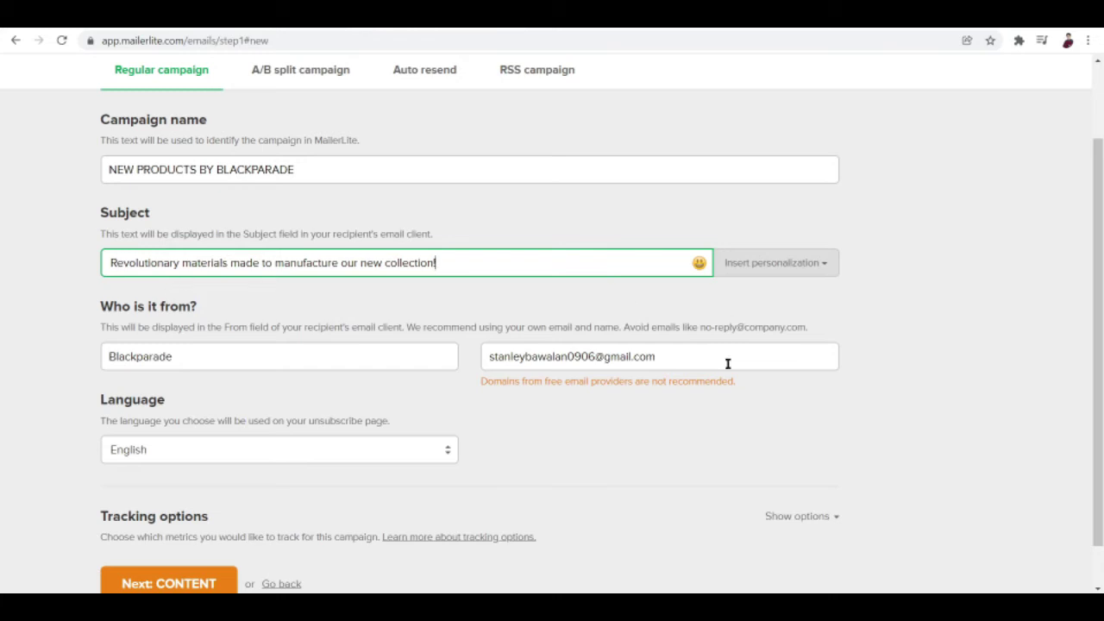
pyautogui.moveTo(1096, 317); pyautogui.dragTo(1100, 360)
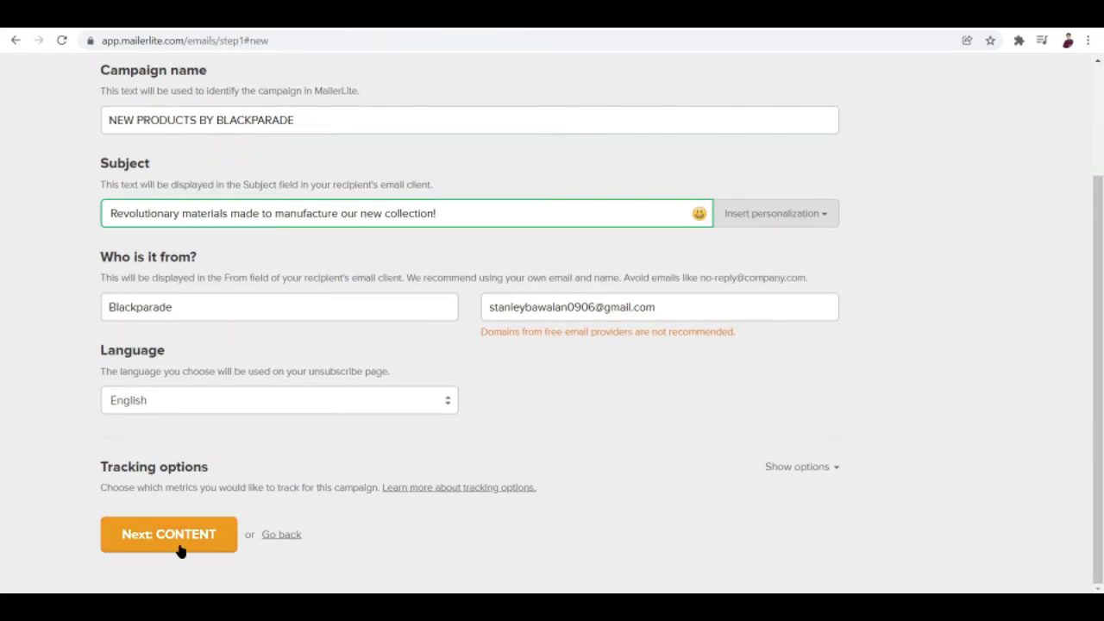
# - Continue to the campaign's Email design content step
pyautogui.click(181, 545)
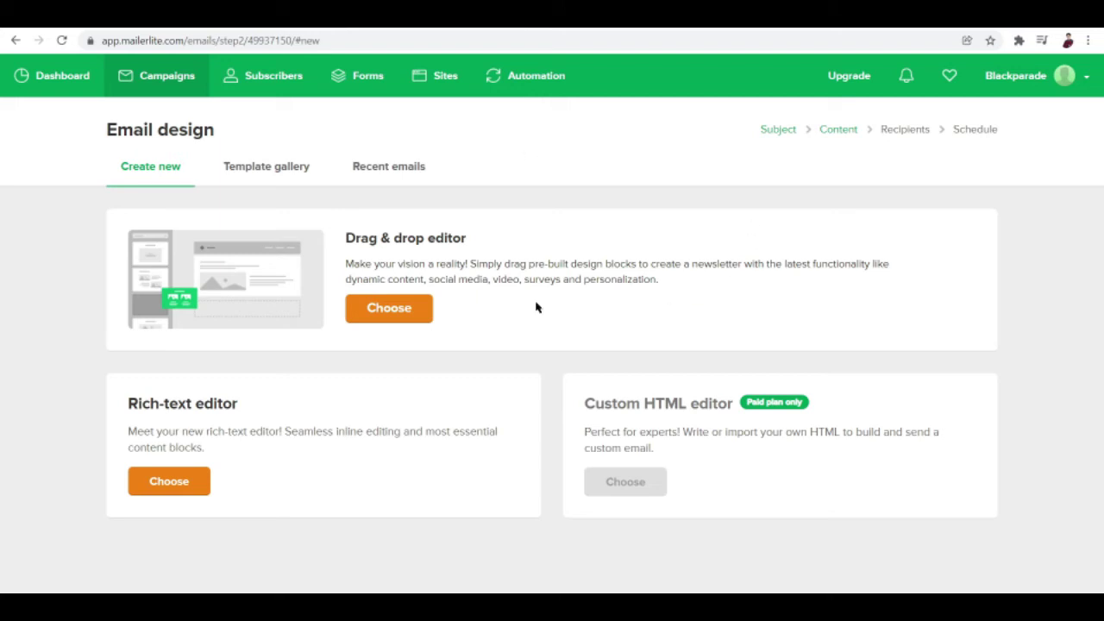
# - Choose the drag & drop editor and review the starter template headed 'A catchy header comes right here'
pyautogui.click(415, 315)
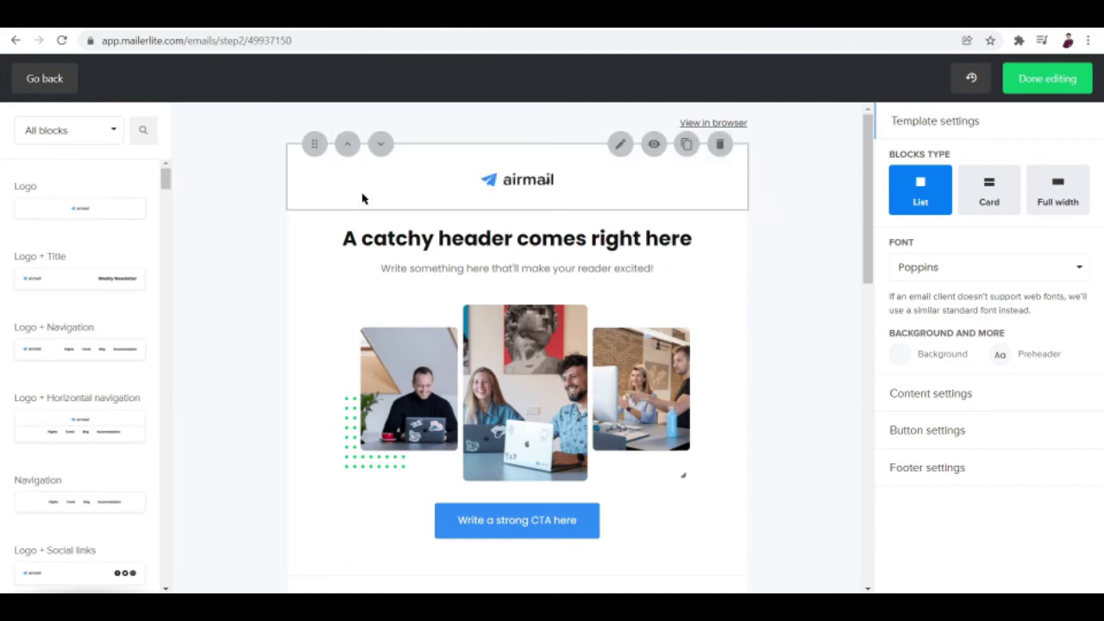
pyautogui.scroll(-8, 822, 390)
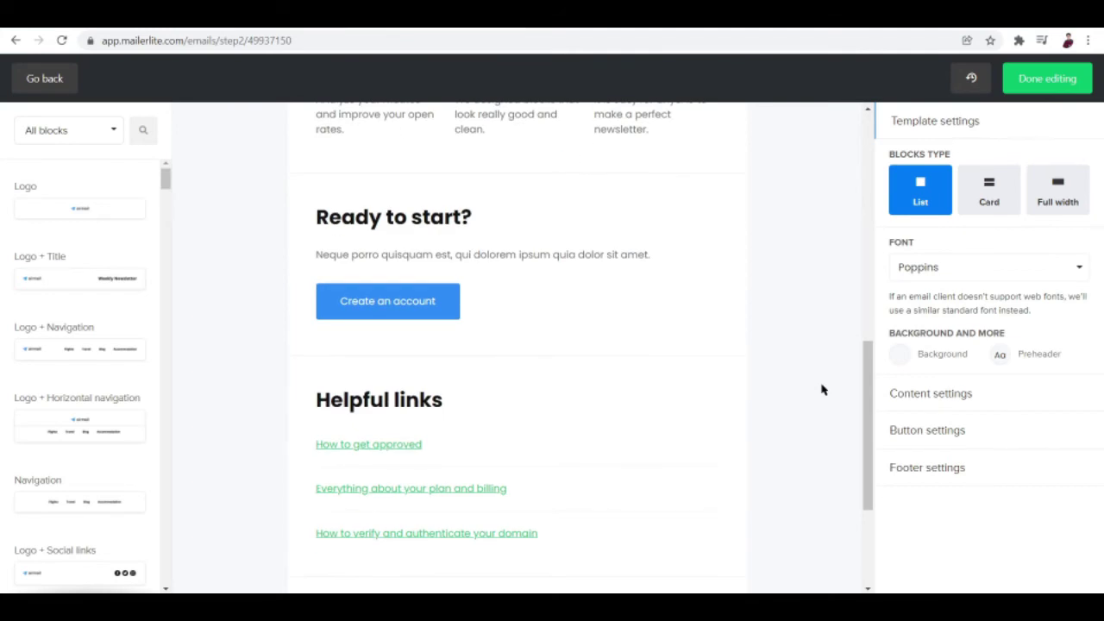
pyautogui.scroll(8, 823, 390)
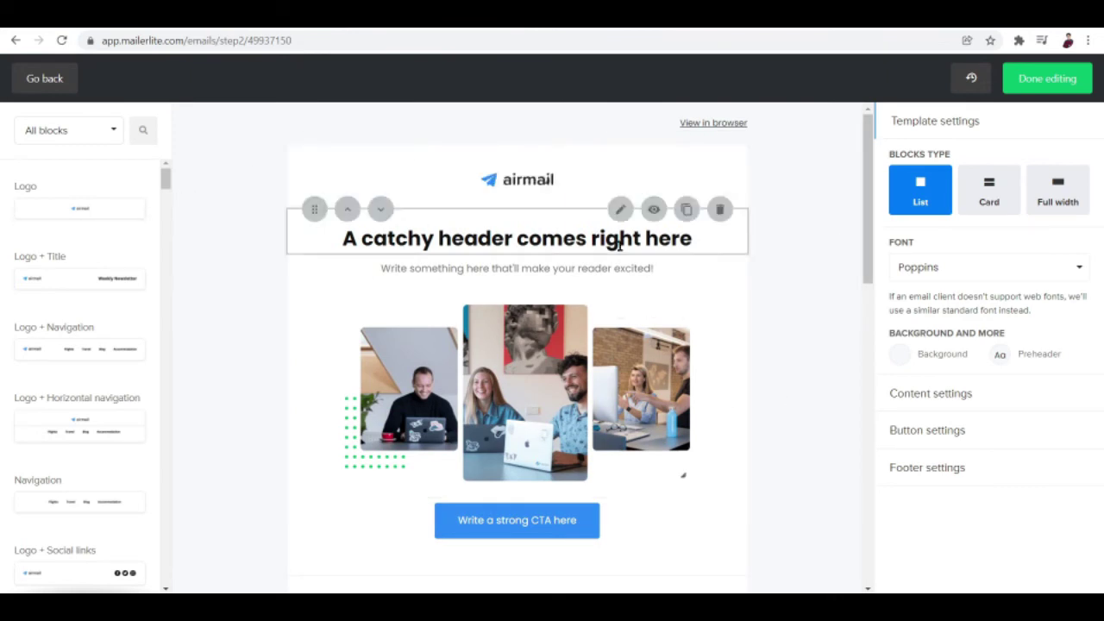
pyautogui.scroll(-1, 841, 324)
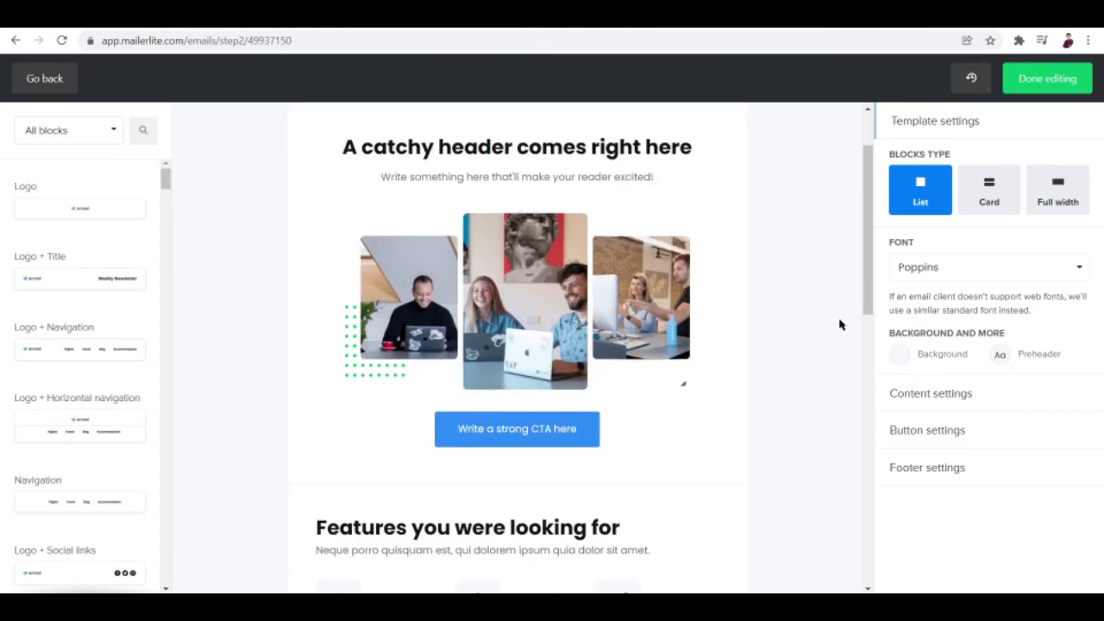
pyautogui.scroll(-1, 841, 325)
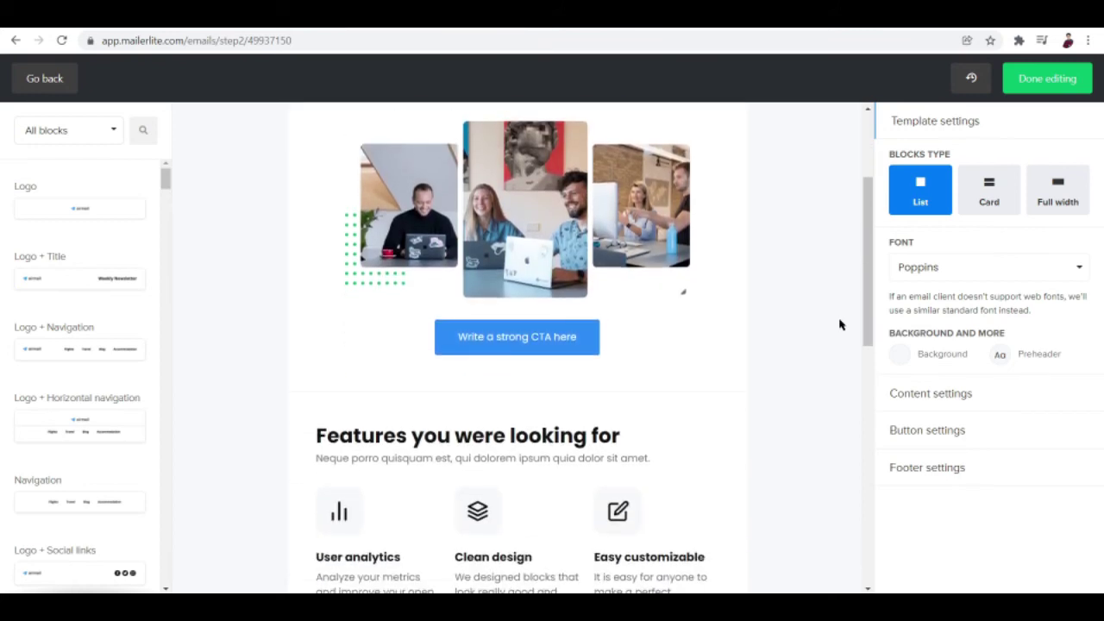
pyautogui.scroll(2, 841, 325)
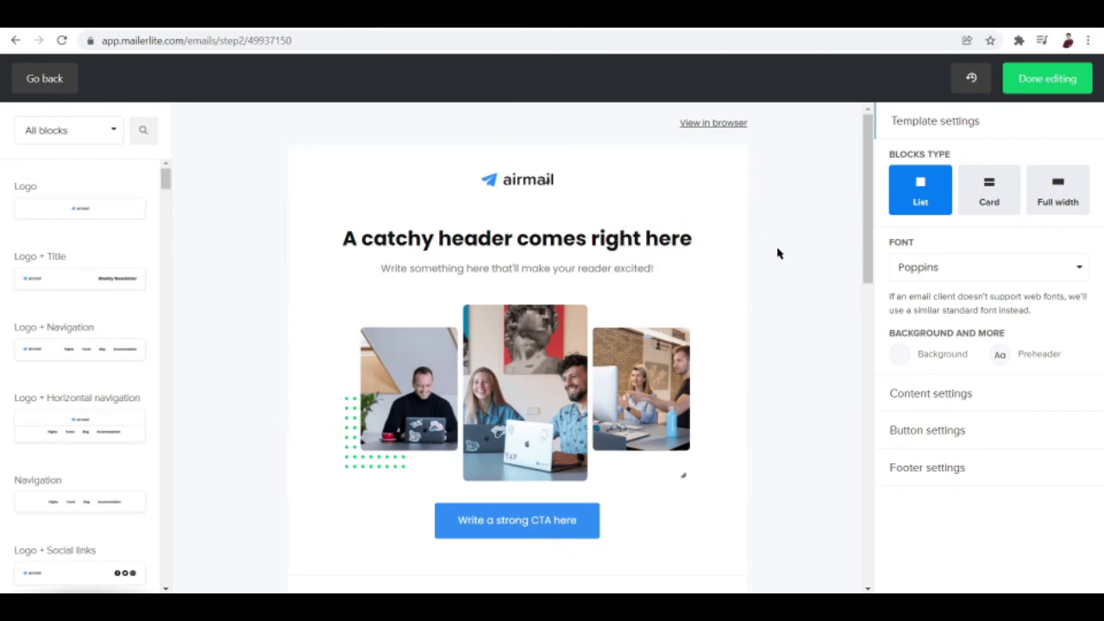
pyautogui.scroll(-10, 678, 285)
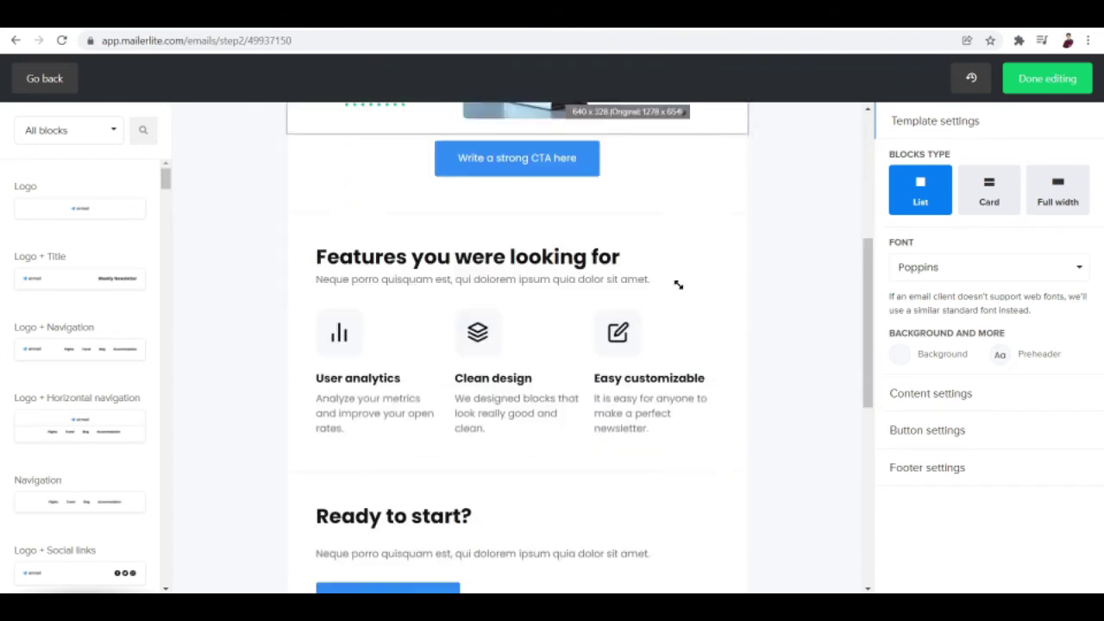
pyautogui.scroll(10, 678, 290)
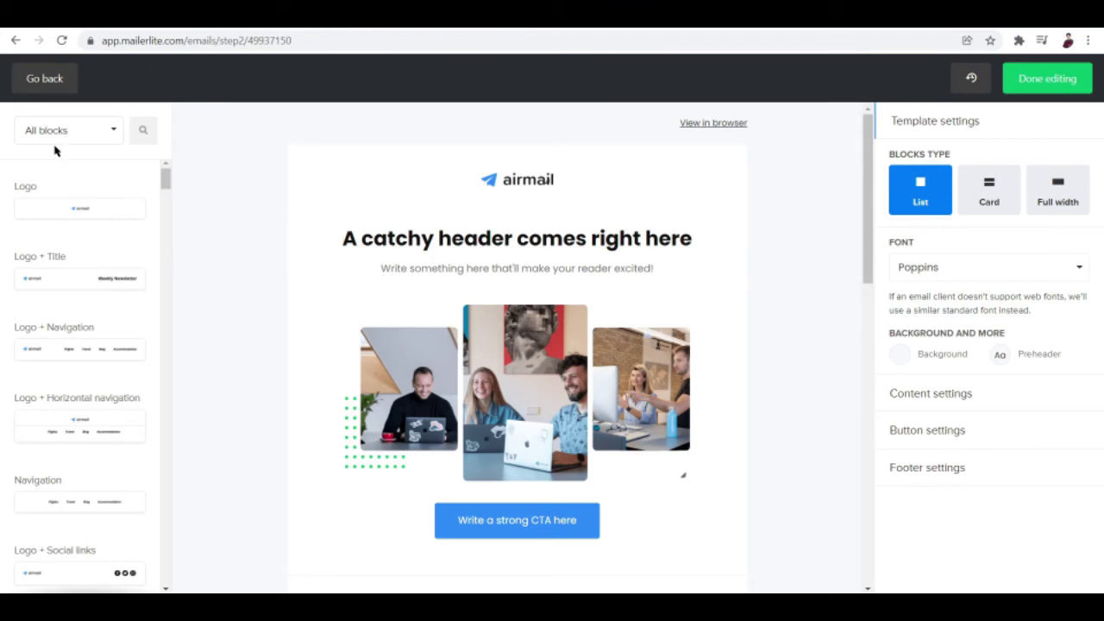
pyautogui.moveTo(60, 204); pyautogui.dragTo(388, 158)
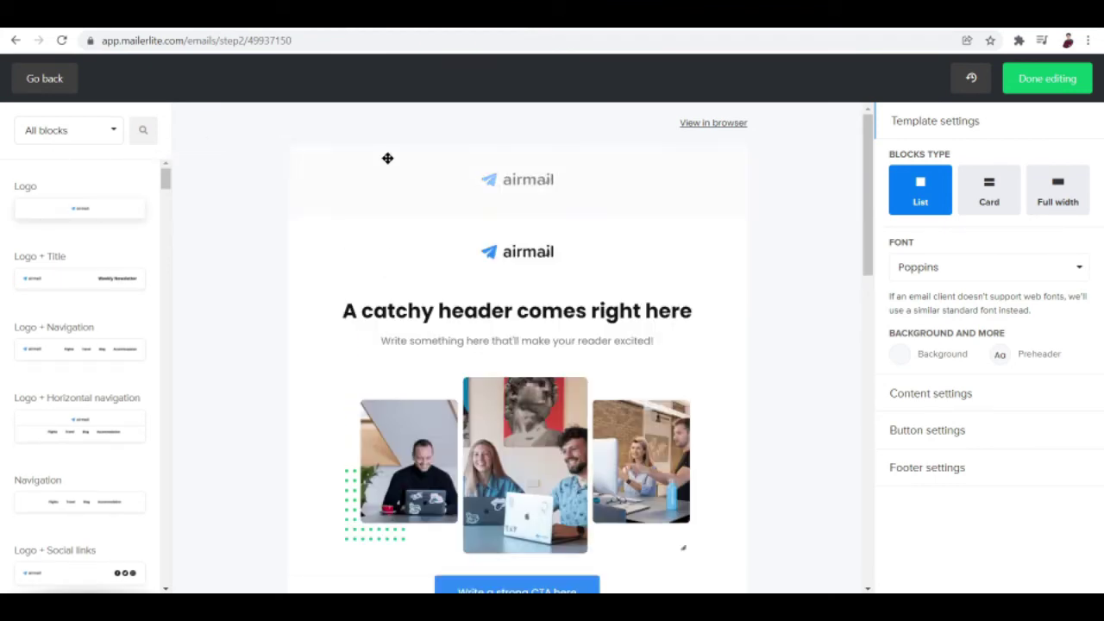
pyautogui.moveTo(713, 177)
pyautogui.click(721, 145)
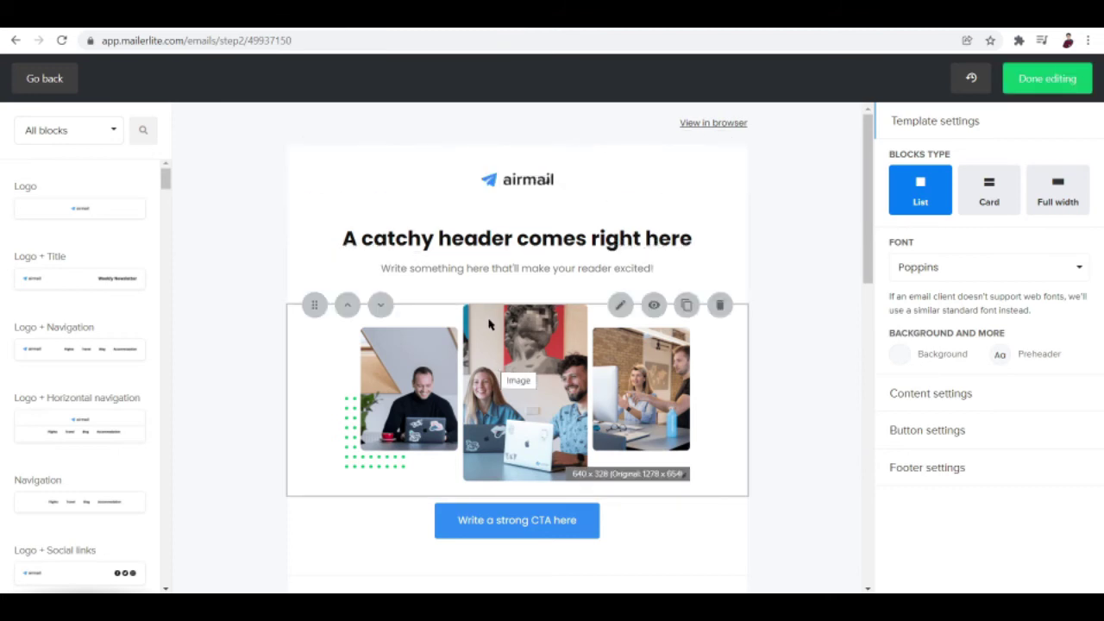
pyautogui.scroll(-3, 218, 367)
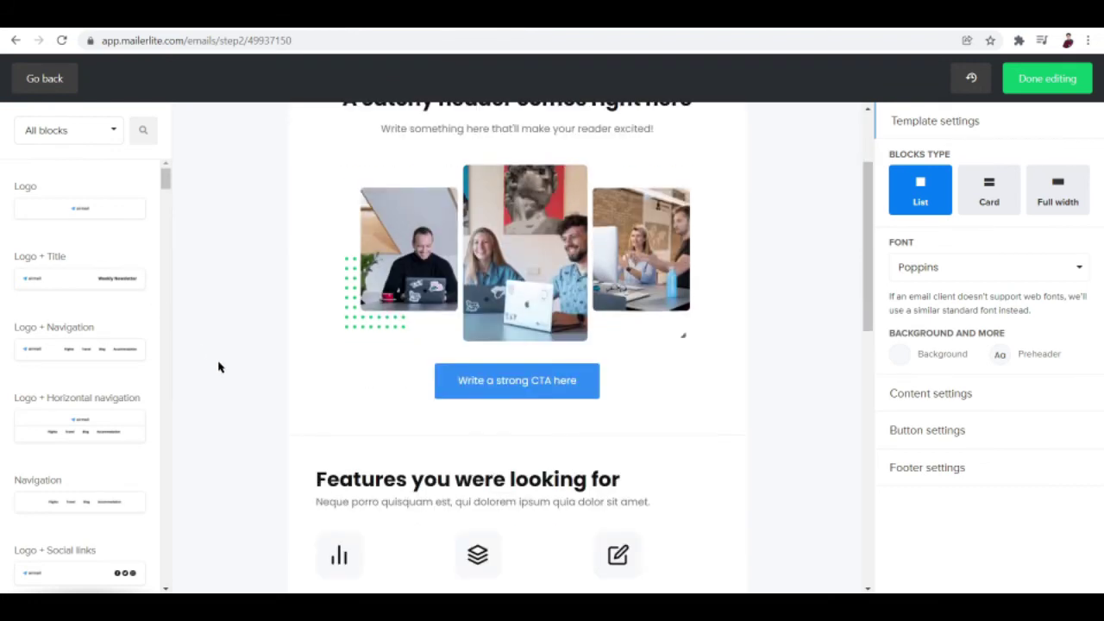
pyautogui.scroll(-1, 131, 183)
pyautogui.scroll(1, 131, 184)
pyautogui.scroll(-6, 83, 270)
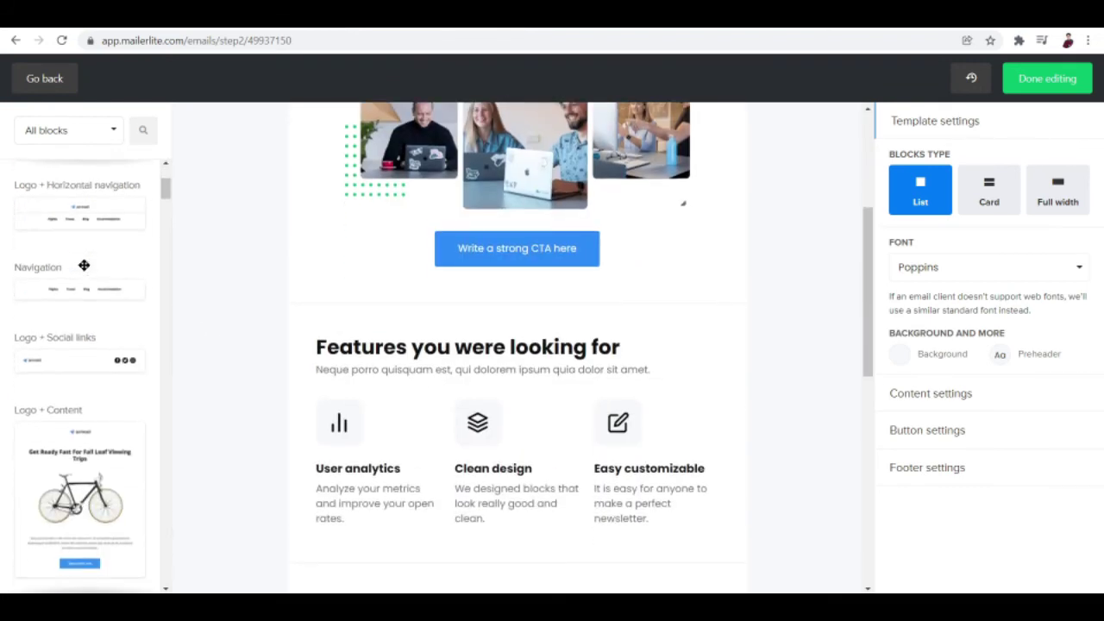
pyautogui.scroll(-5, 84, 270)
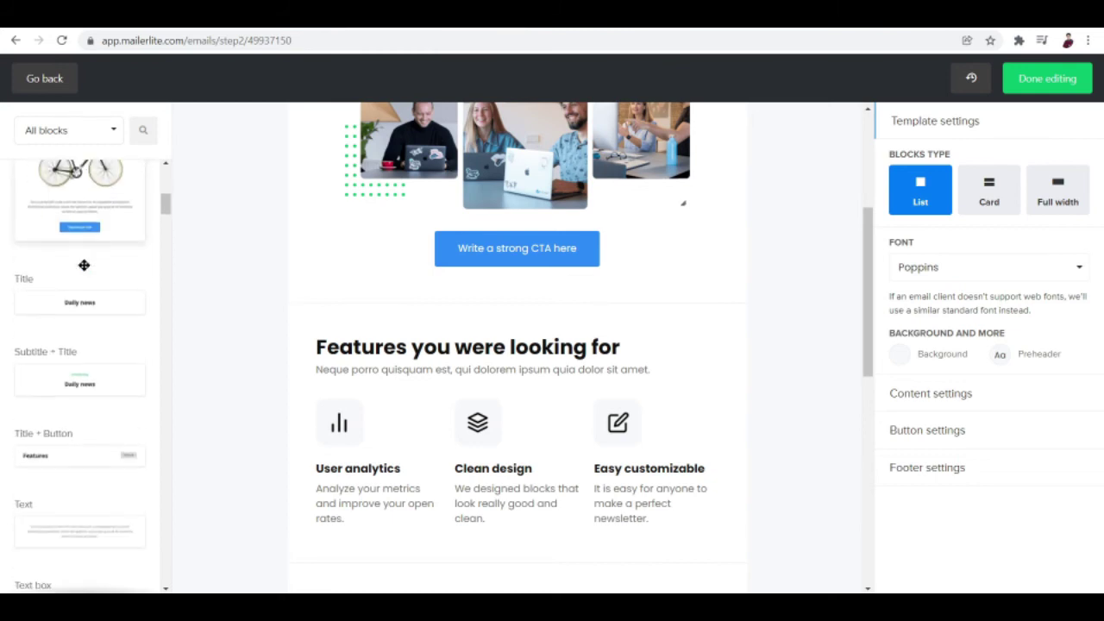
pyautogui.scroll(-4, 84, 270)
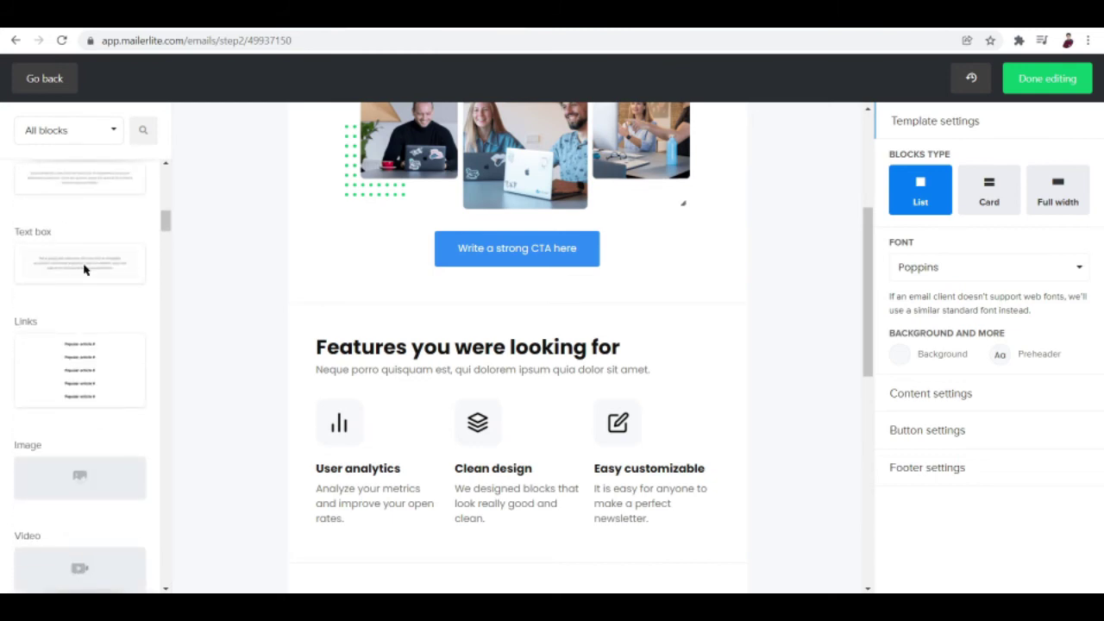
pyautogui.scroll(-3, 84, 265)
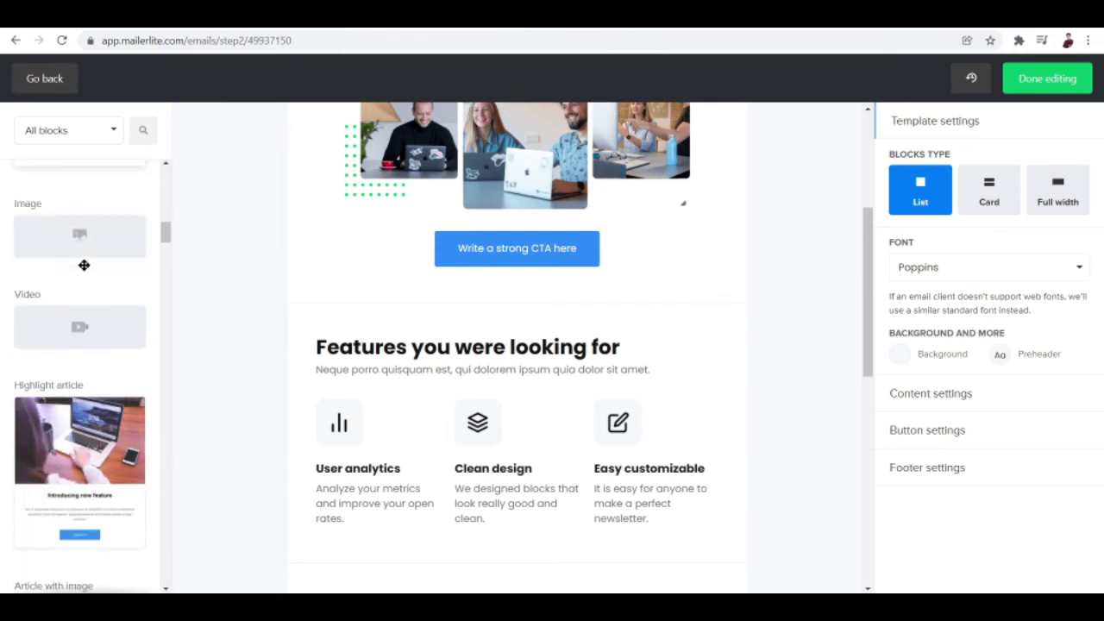
pyautogui.scroll(-2, 84, 267)
pyautogui.scroll(7, 84, 263)
pyautogui.moveTo(49, 350); pyautogui.dragTo(65, 302)
pyautogui.scroll(15, 742, 362)
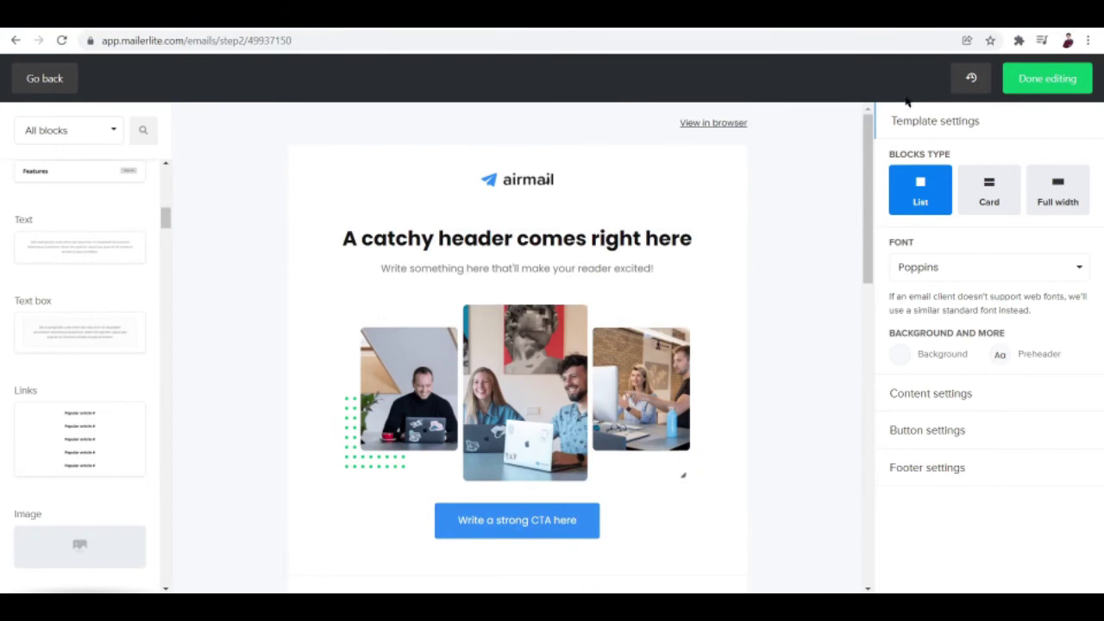
pyautogui.moveTo(869, 141); pyautogui.dragTo(860, 104)
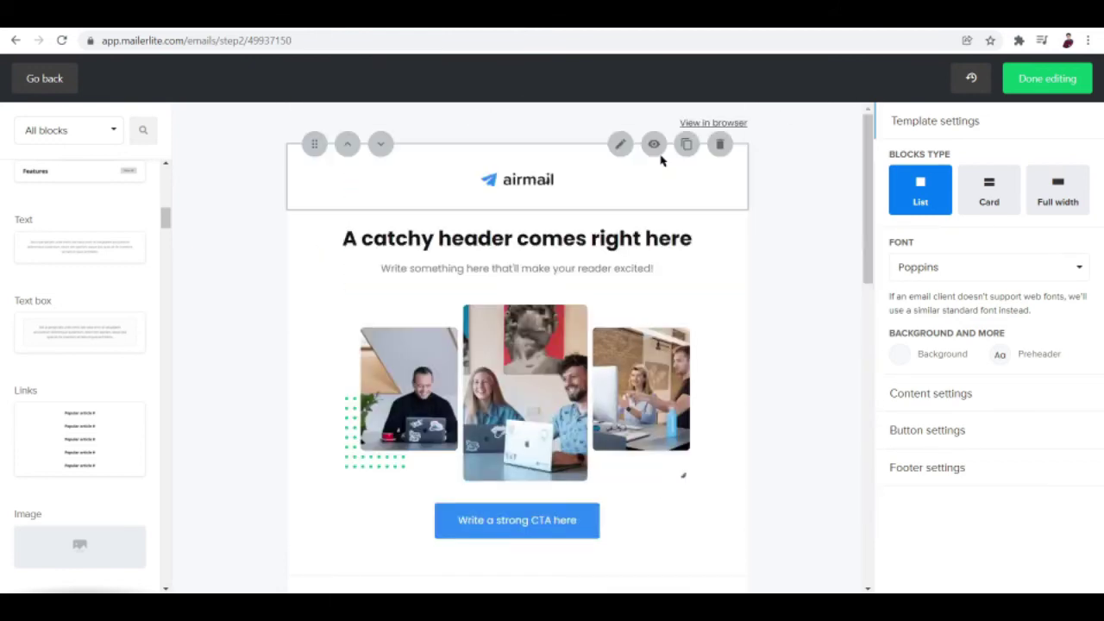
pyautogui.scroll(-3, 821, 252)
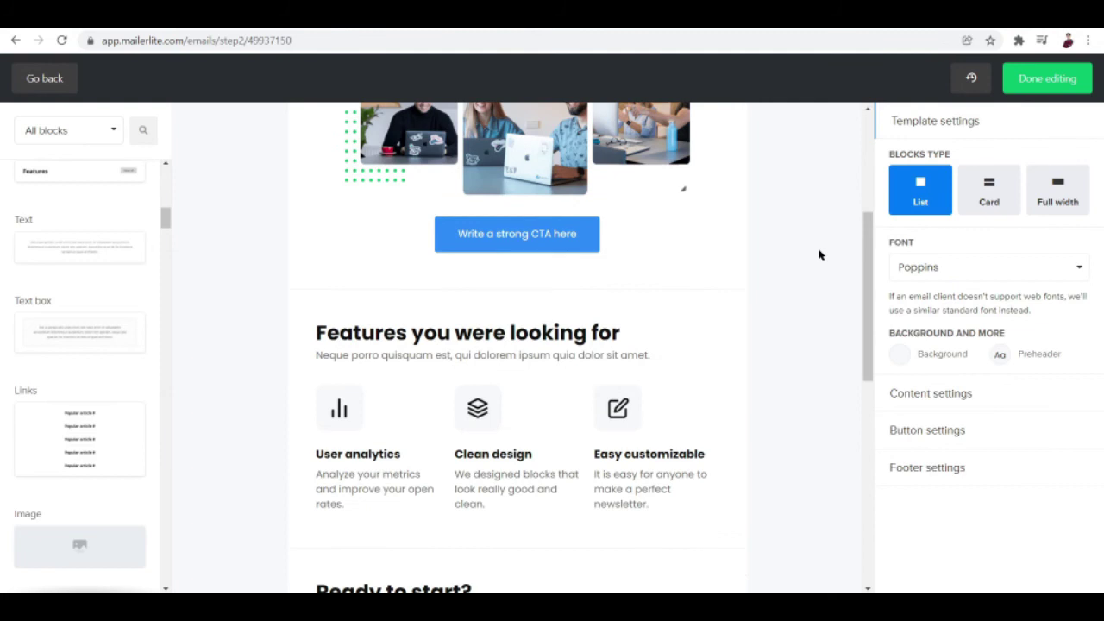
pyautogui.scroll(-3, 820, 255)
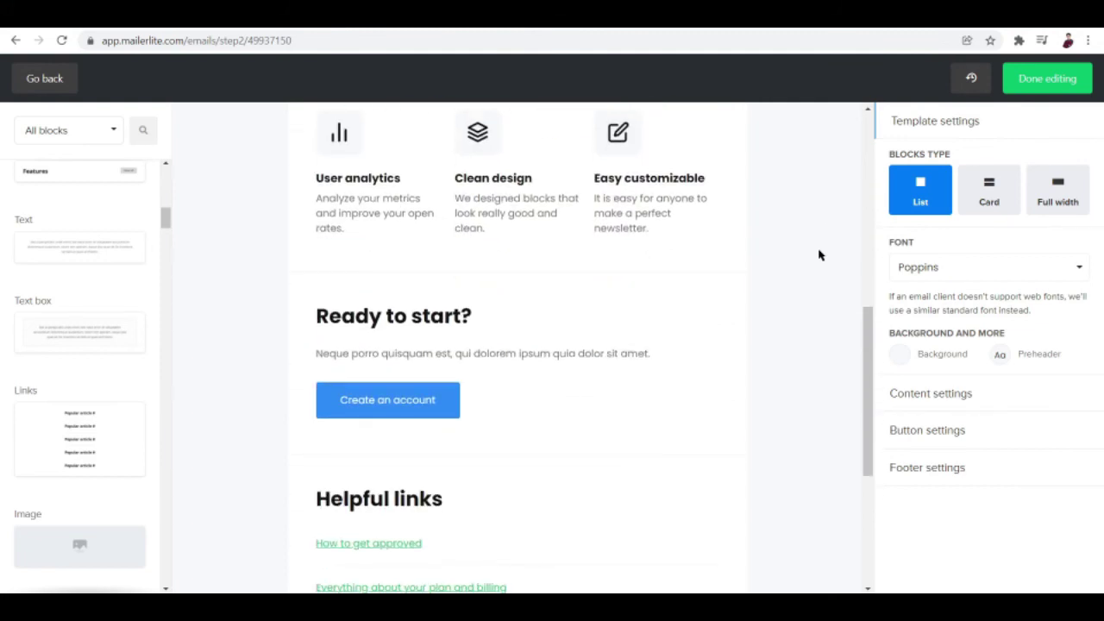
pyautogui.scroll(-3, 821, 254)
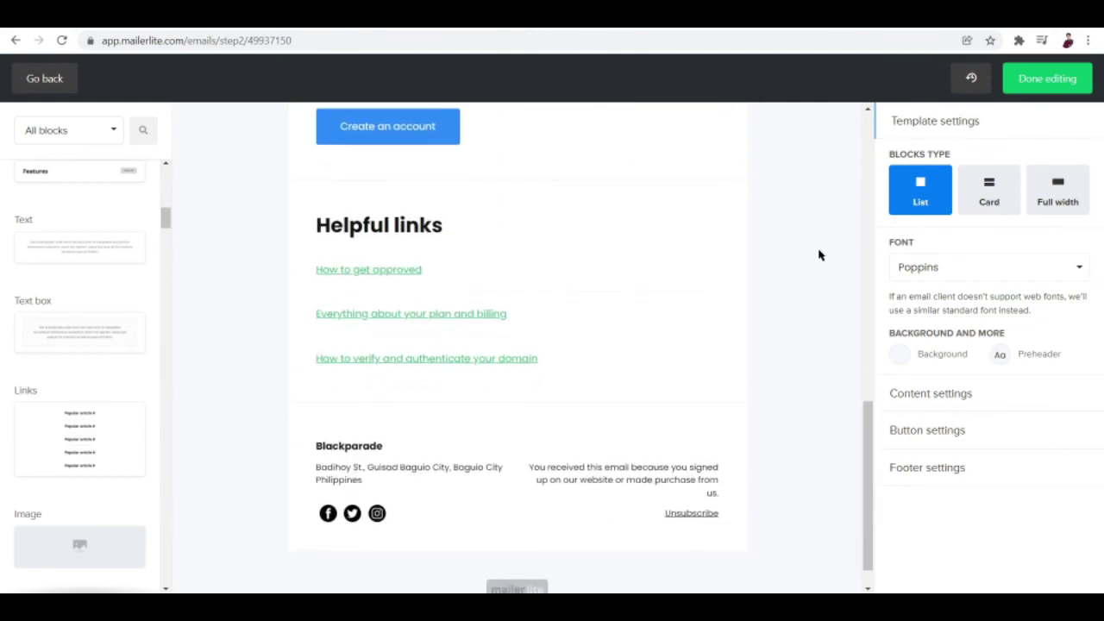
pyautogui.scroll(4, 821, 254)
pyautogui.scroll(5, 820, 255)
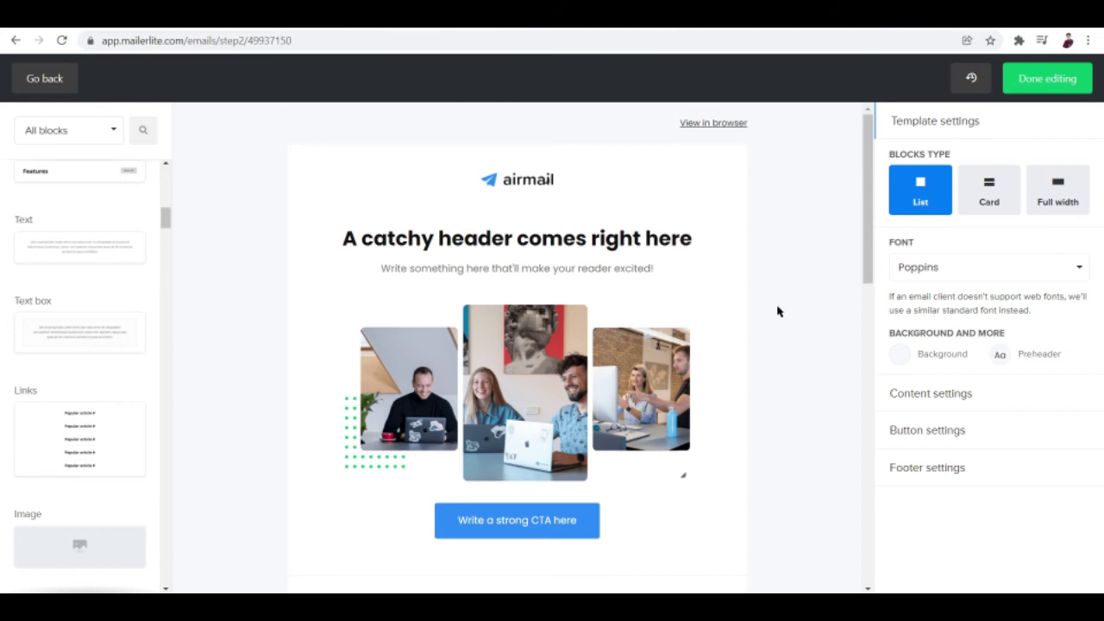
# - Open the File manager from the header logo block's settings to replace the airmail logo
pyautogui.scroll(-1, 778, 312)
pyautogui.scroll(1, 777, 311)
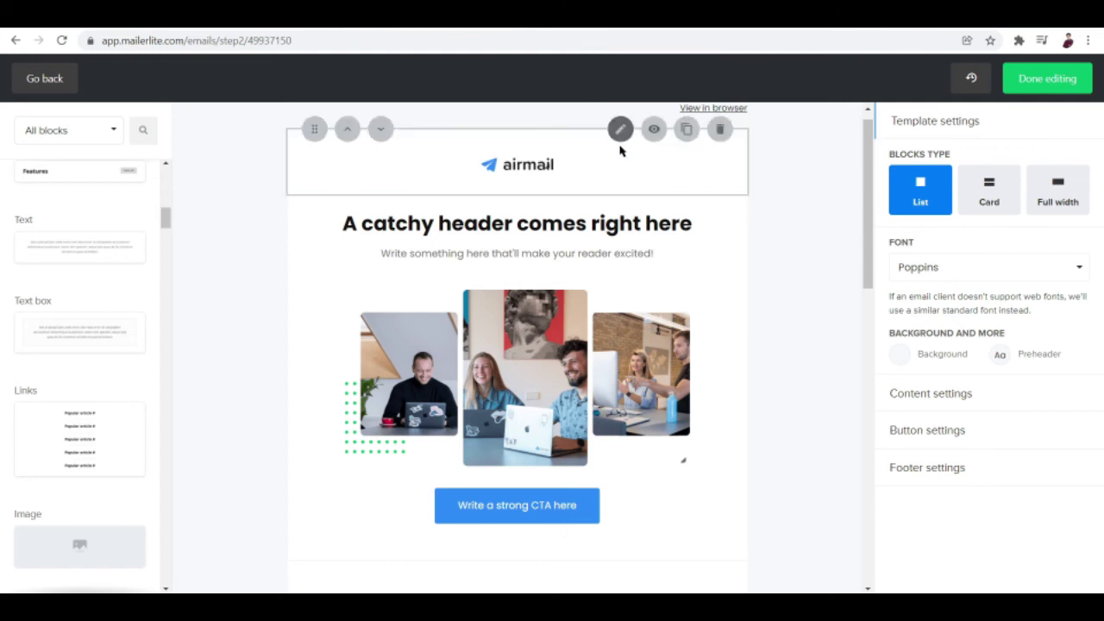
pyautogui.scroll(1, 618, 148)
pyautogui.click(620, 145)
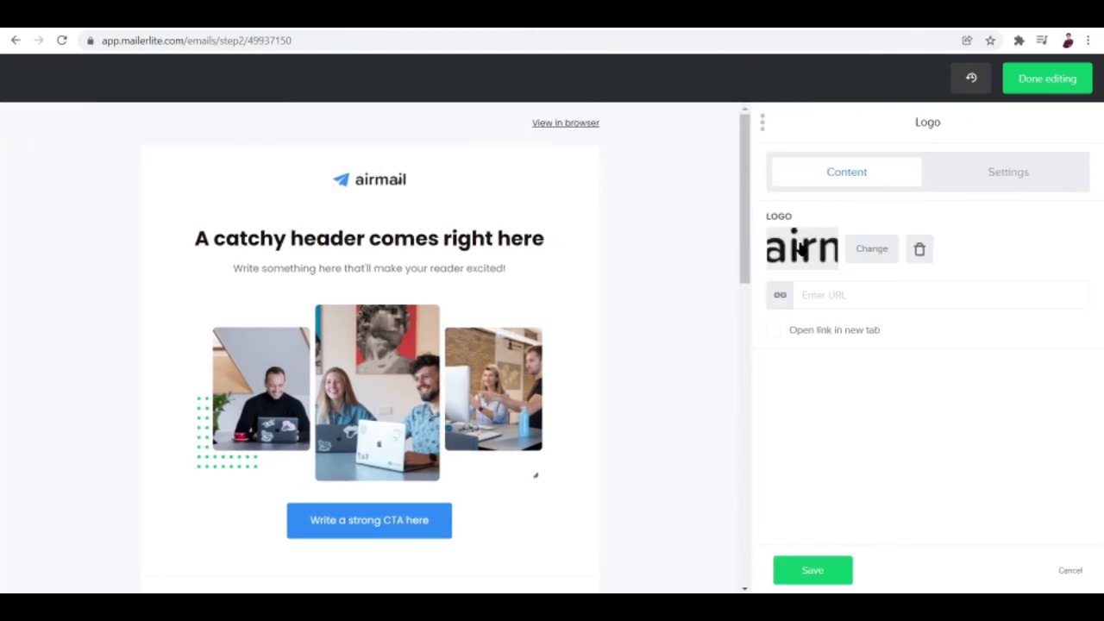
pyautogui.click(802, 248)
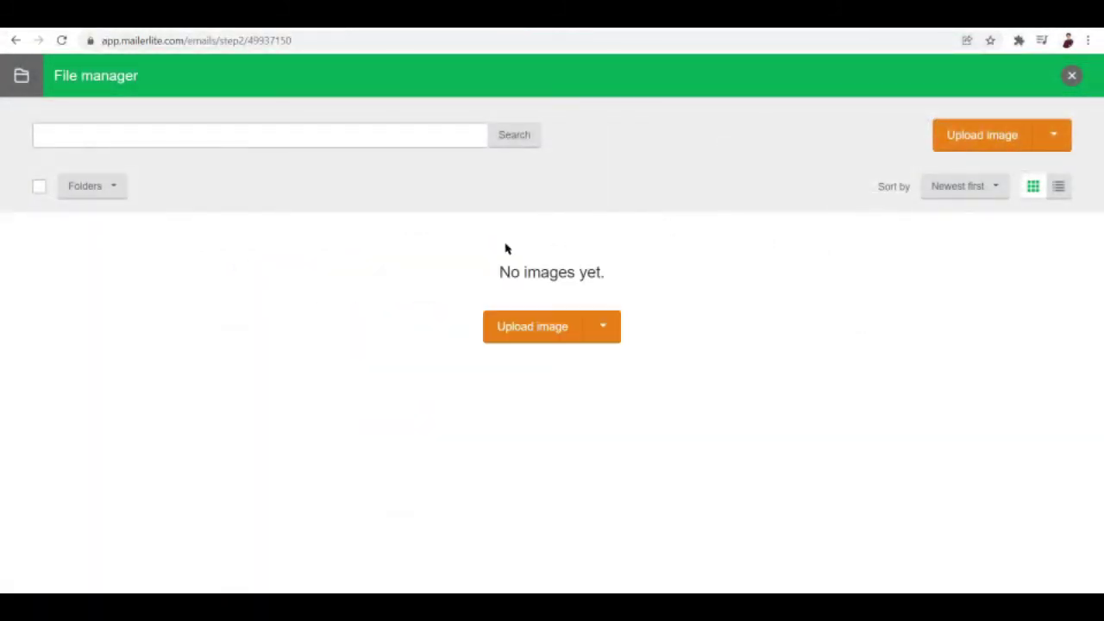
# - Upload the first jacket photo from the Portfolio folder and select it as the logo
pyautogui.click(518, 331)
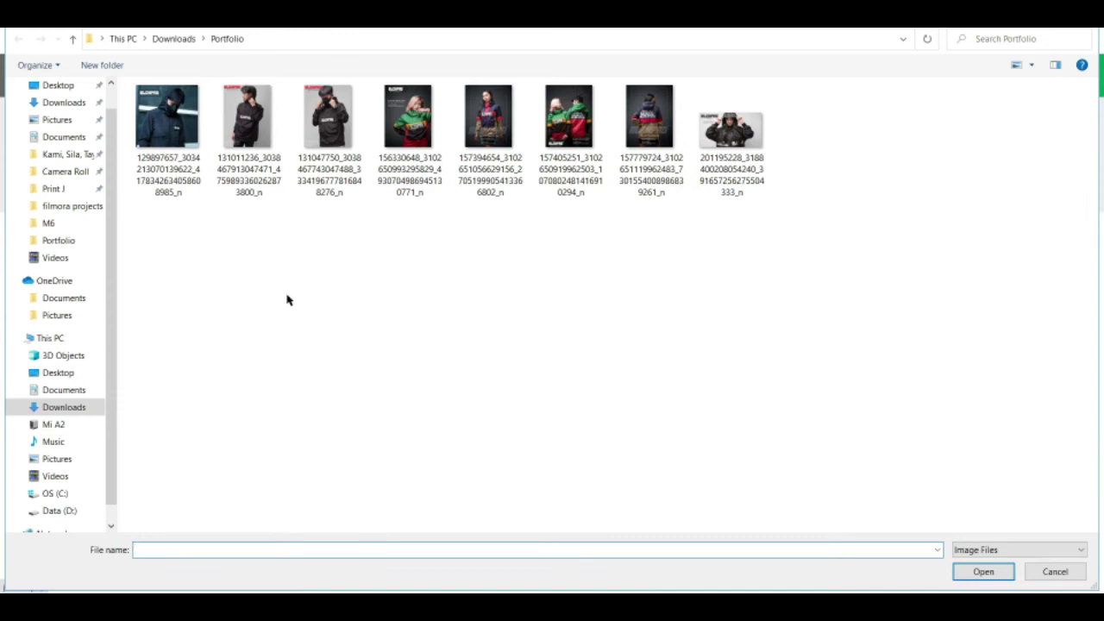
pyautogui.doubleClick(181, 182)
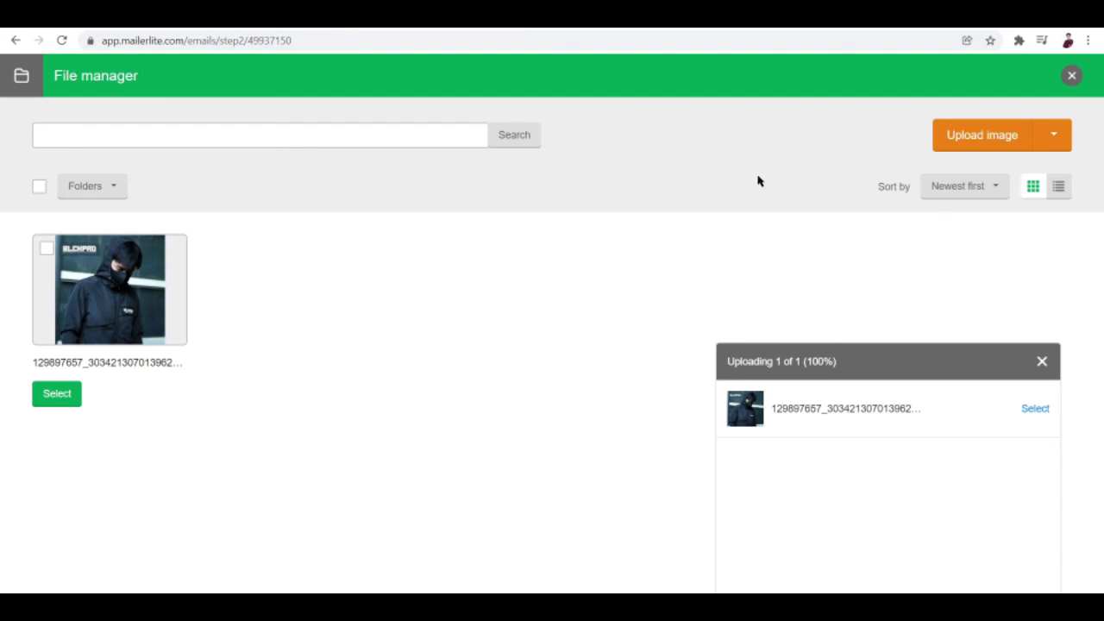
pyautogui.click(67, 402)
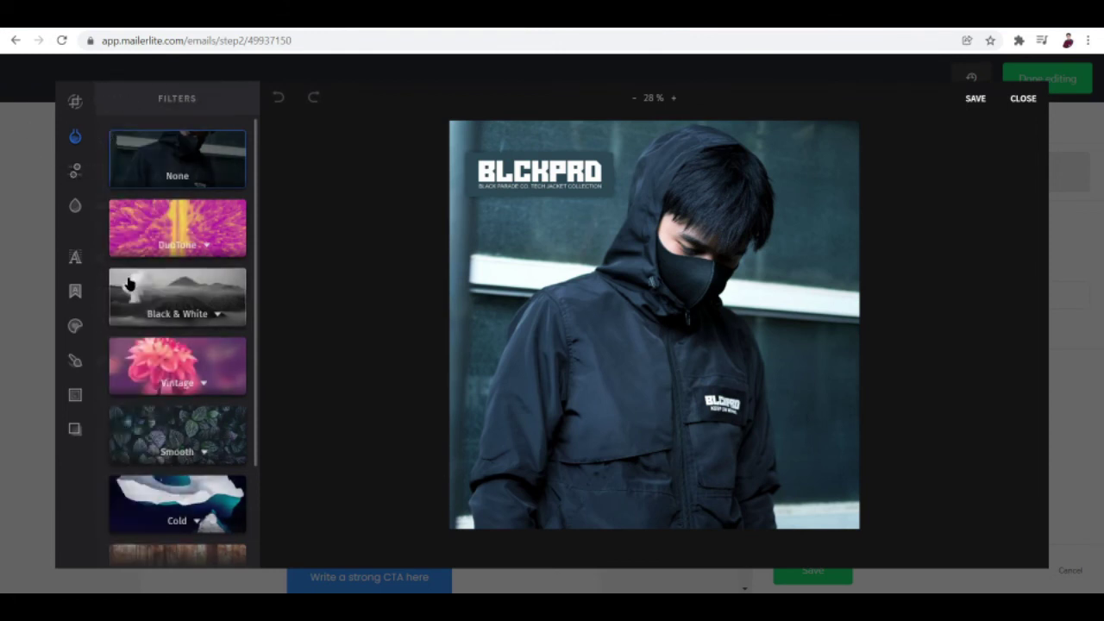
# - Custom-crop the logo photo to the BLCKPRD wordmark and save it into the newsletter
pyautogui.click(77, 103)
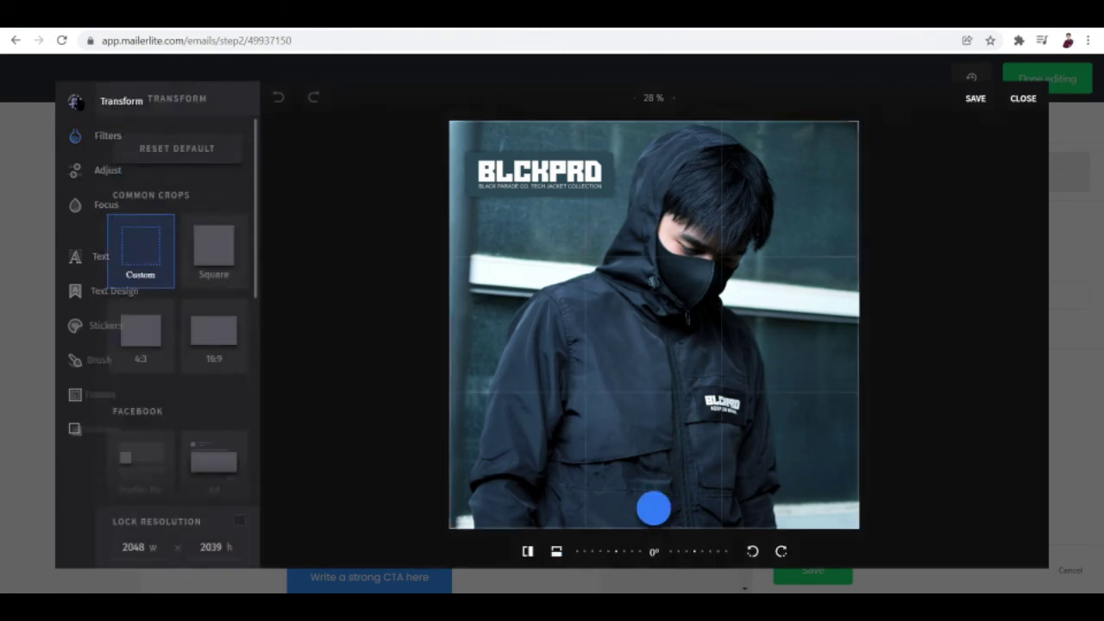
pyautogui.click(164, 282)
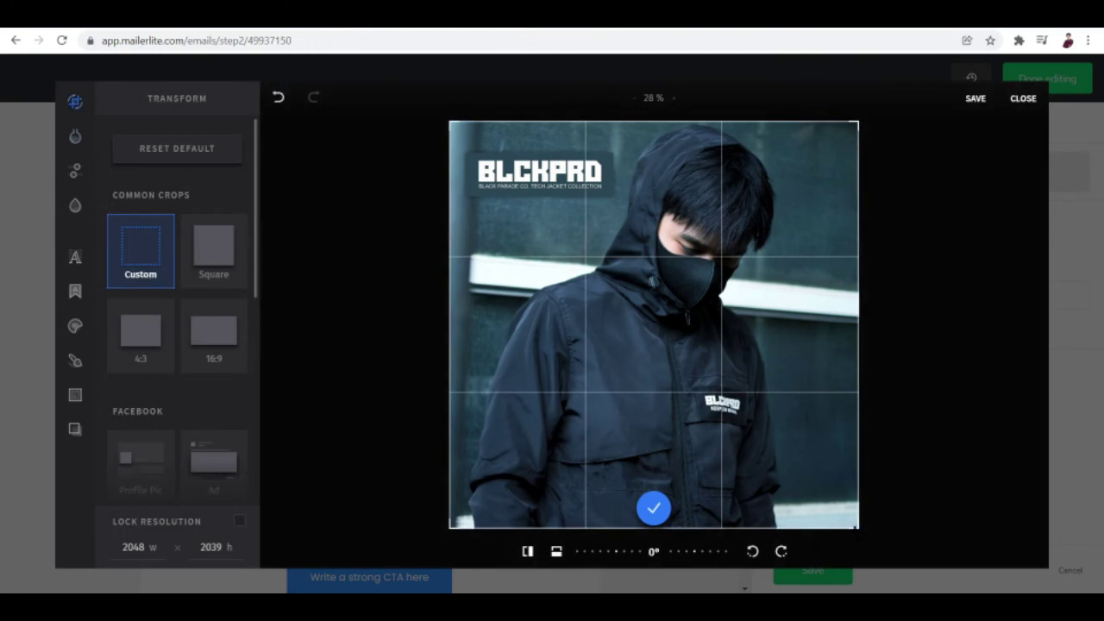
pyautogui.moveTo(857, 526); pyautogui.dragTo(632, 215)
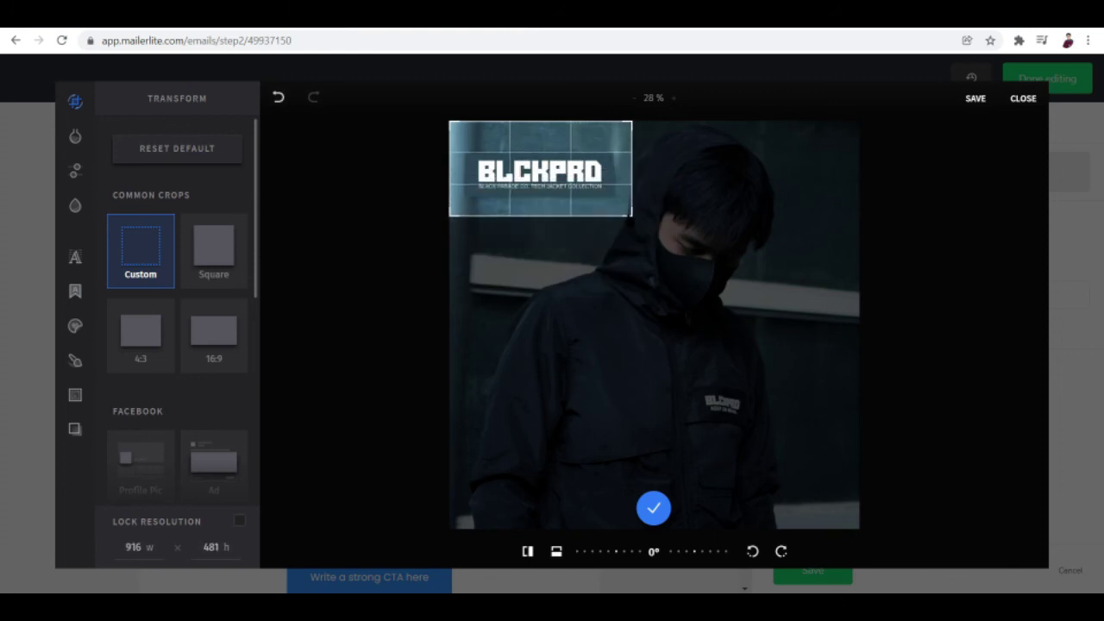
pyautogui.moveTo(633, 128); pyautogui.dragTo(633, 134)
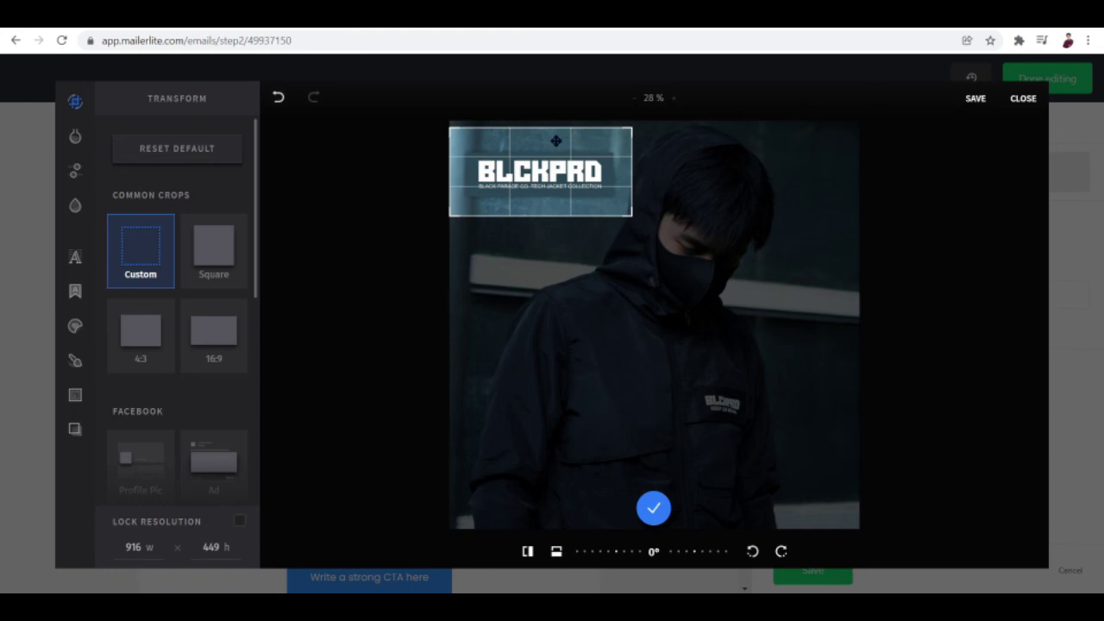
pyautogui.click(982, 99)
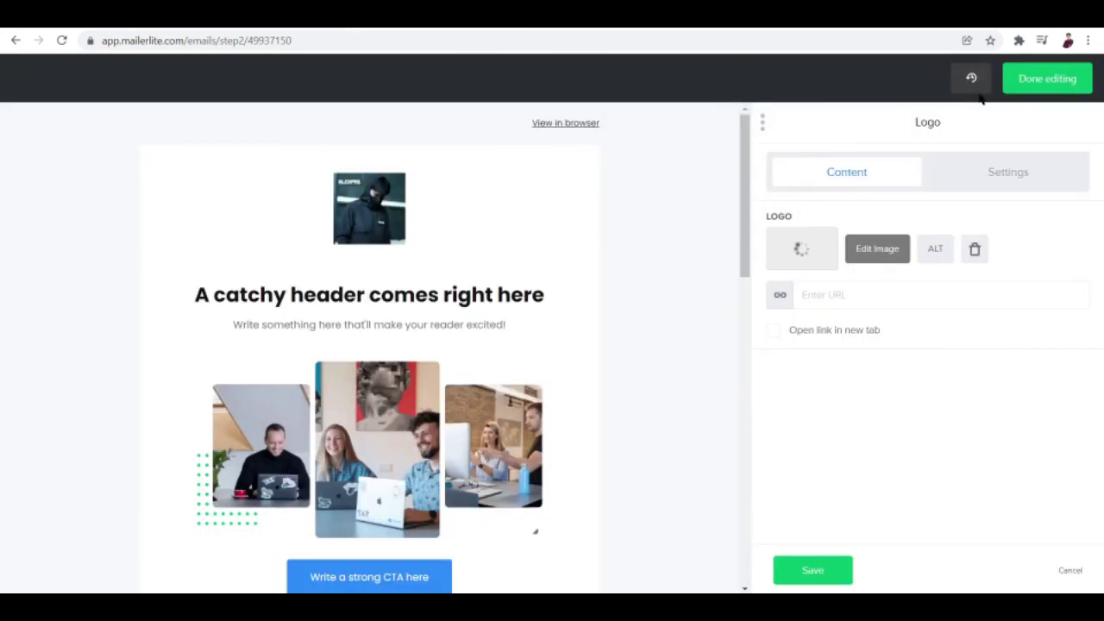
pyautogui.click(808, 573)
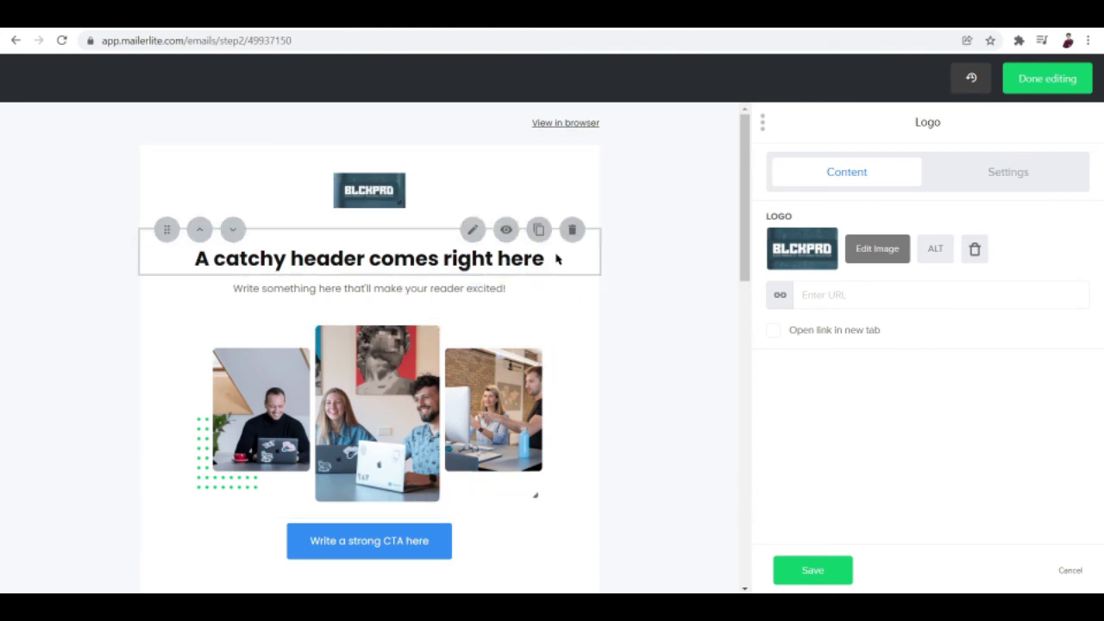
# - Clear the old placeholder text from the Title block's Heading 1 field
pyautogui.click(306, 254)
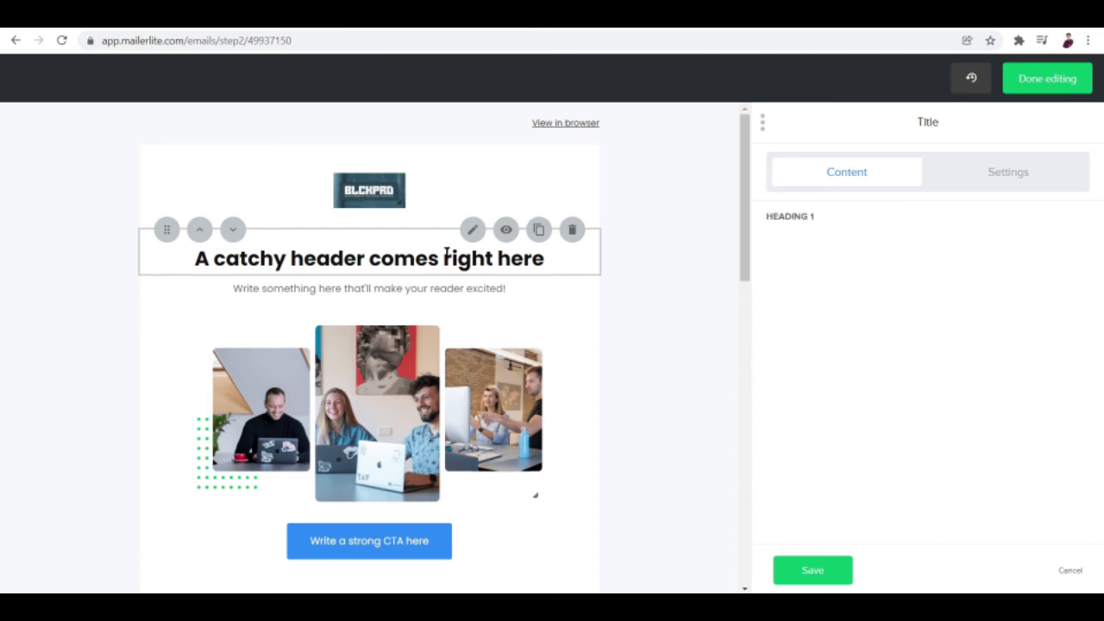
pyautogui.tripleClick(534, 255)
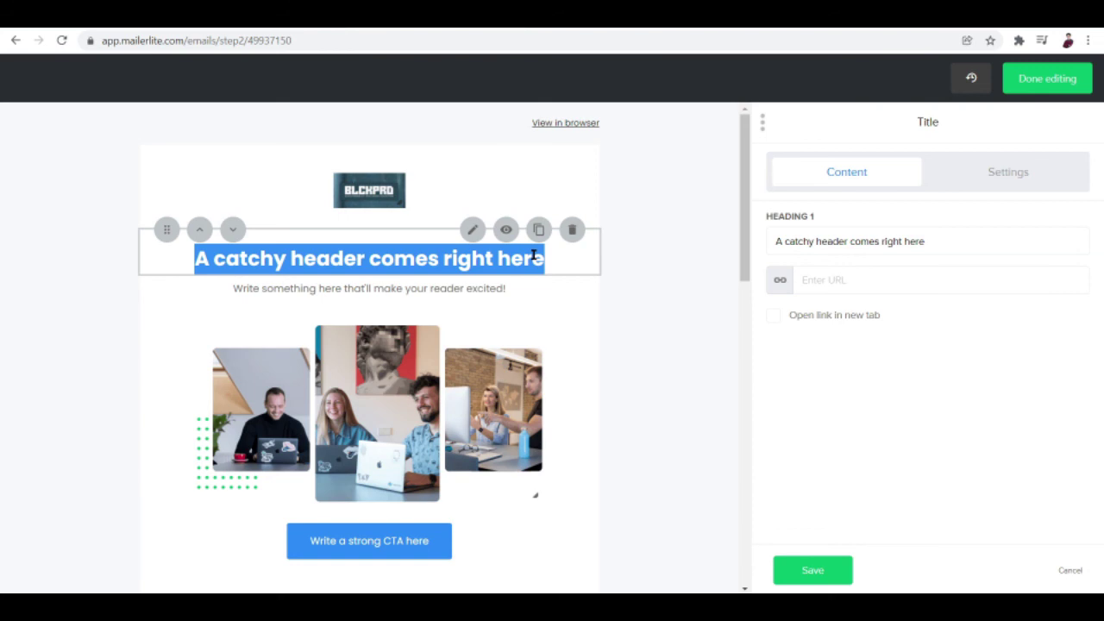
pyautogui.click(936, 243)
pyautogui.hotkey('ctrl', 'shift', 'Left')
pyautogui.hotkey('ctrl', 'shift', 'Left')
pyautogui.hotkey('ctrl', 'shift', 'Left')
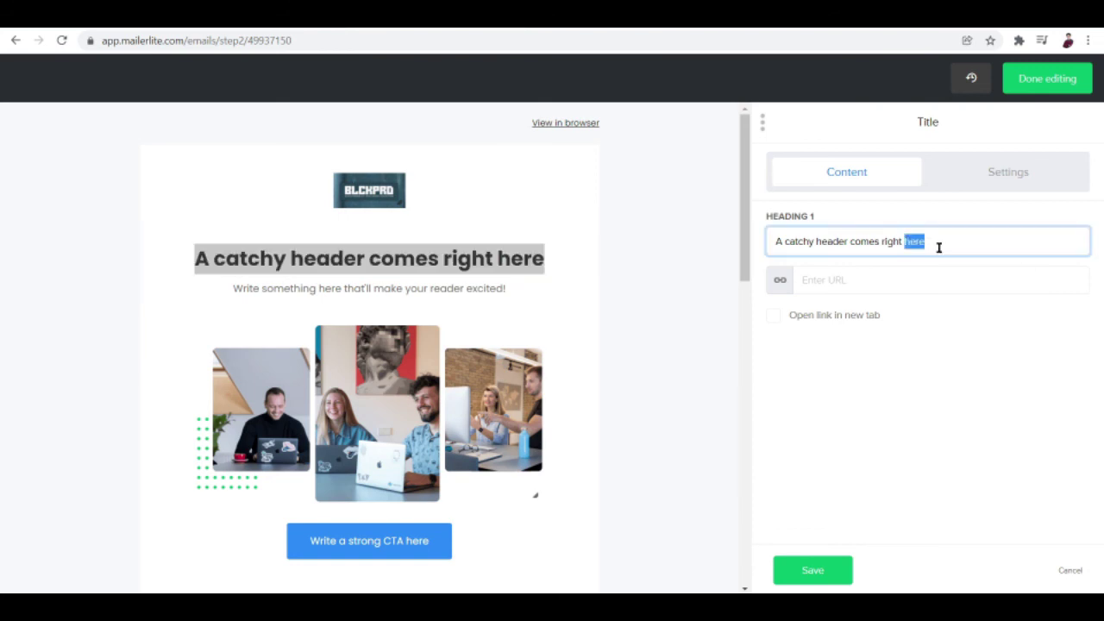
pyautogui.press('BackSpace')
pyautogui.press('BackSpace')
pyautogui.press('BackSpace')
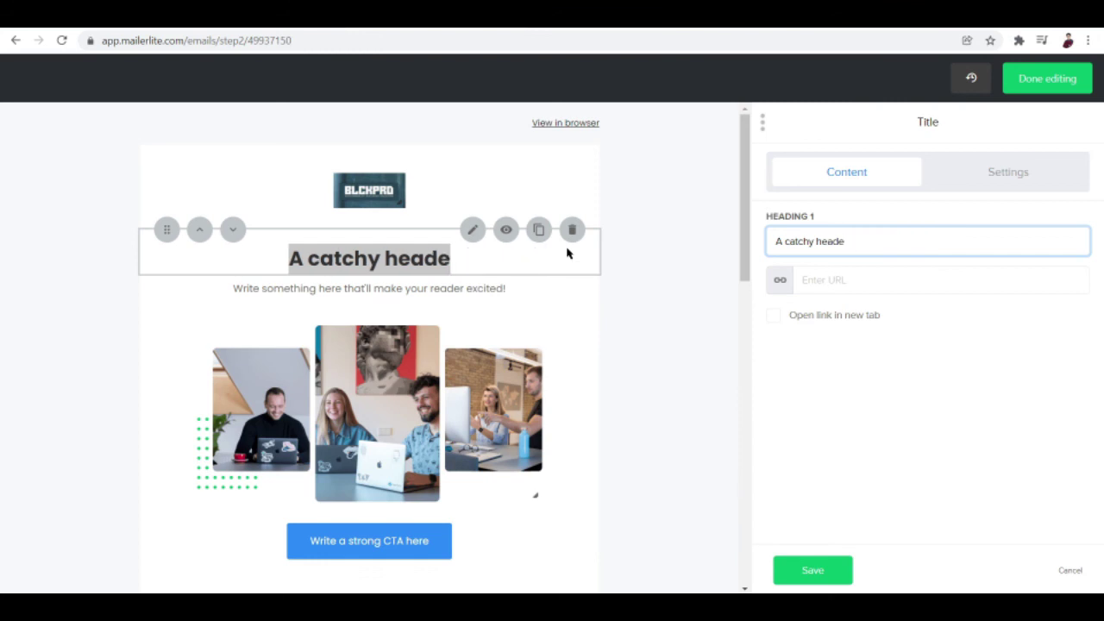
pyautogui.hotkey('ctrl', 'a')
pyautogui.press('BackSpace')
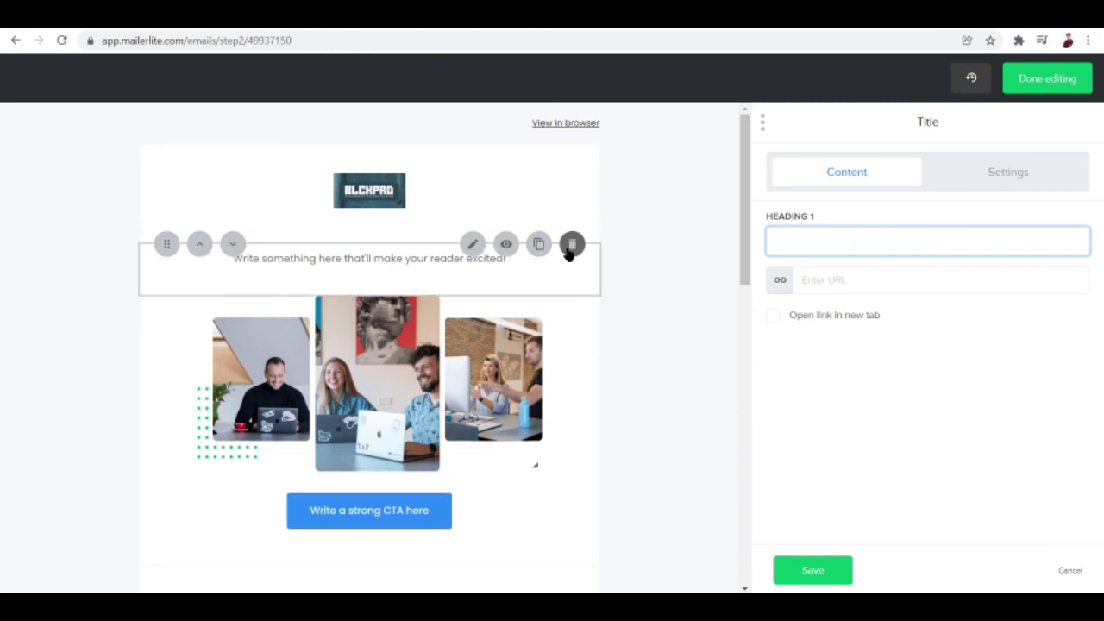
# - Type the headline 'revolutionary materials made to manufacture our products'
pyautogui.write('rEVOL')
pyautogui.press('BackSpace')
pyautogui.press('BackSpace')
pyautogui.press('BackSpace')
pyautogui.press('BackSpace')
pyautogui.press('BackSpace')
pyautogui.write('revolutiona')
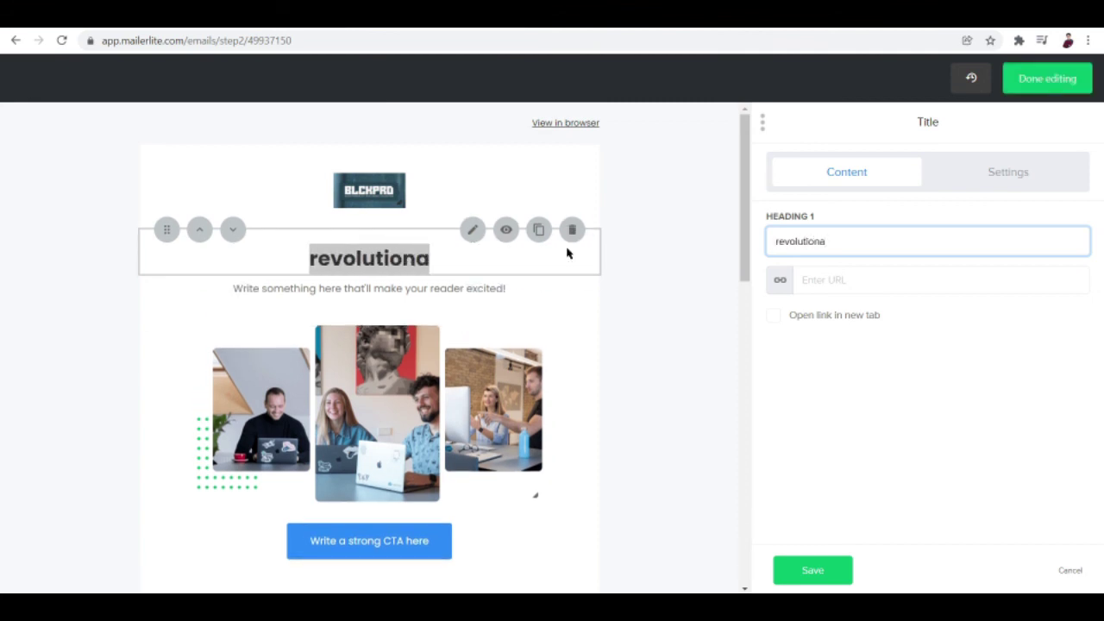
pyautogui.write('ry')
pyautogui.press('BackSpace')
pyautogui.write('ry')
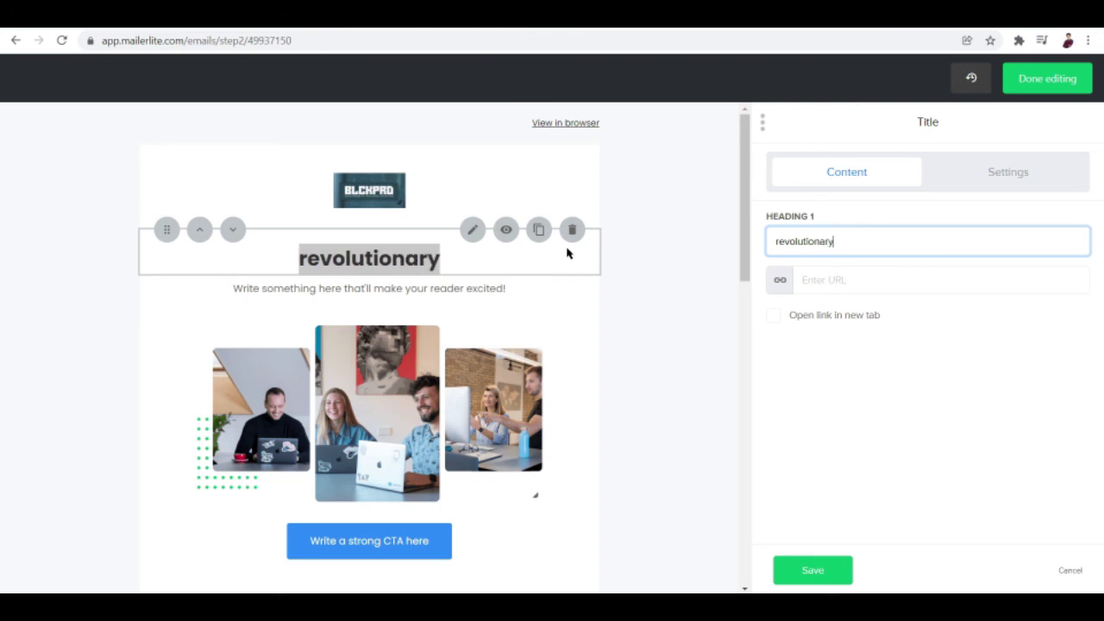
pyautogui.write(' materials m')
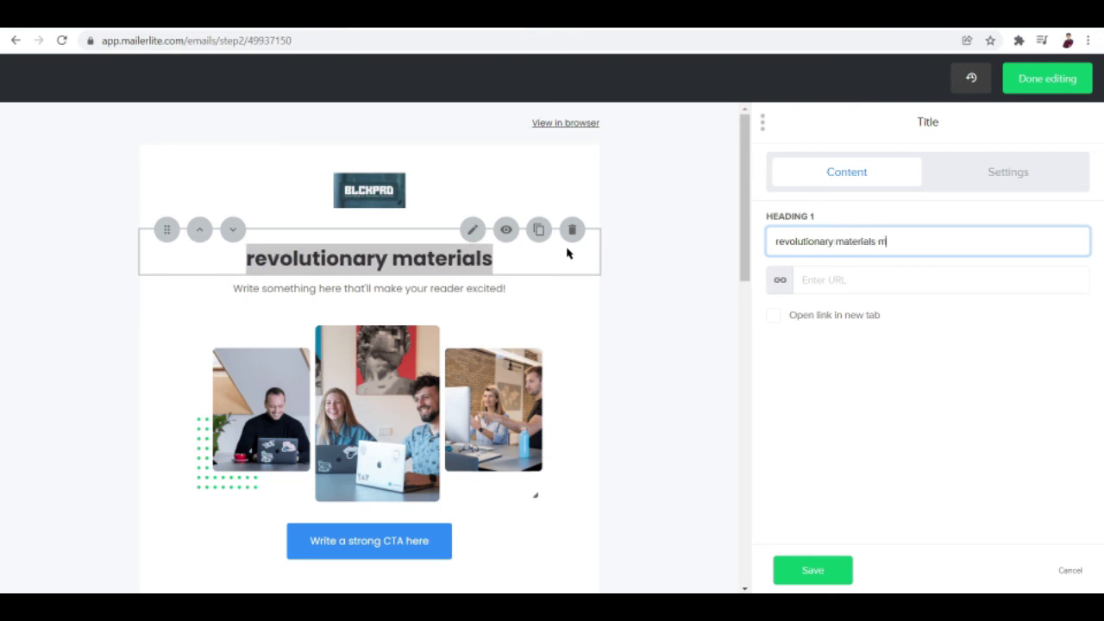
pyautogui.write('ade to use ')
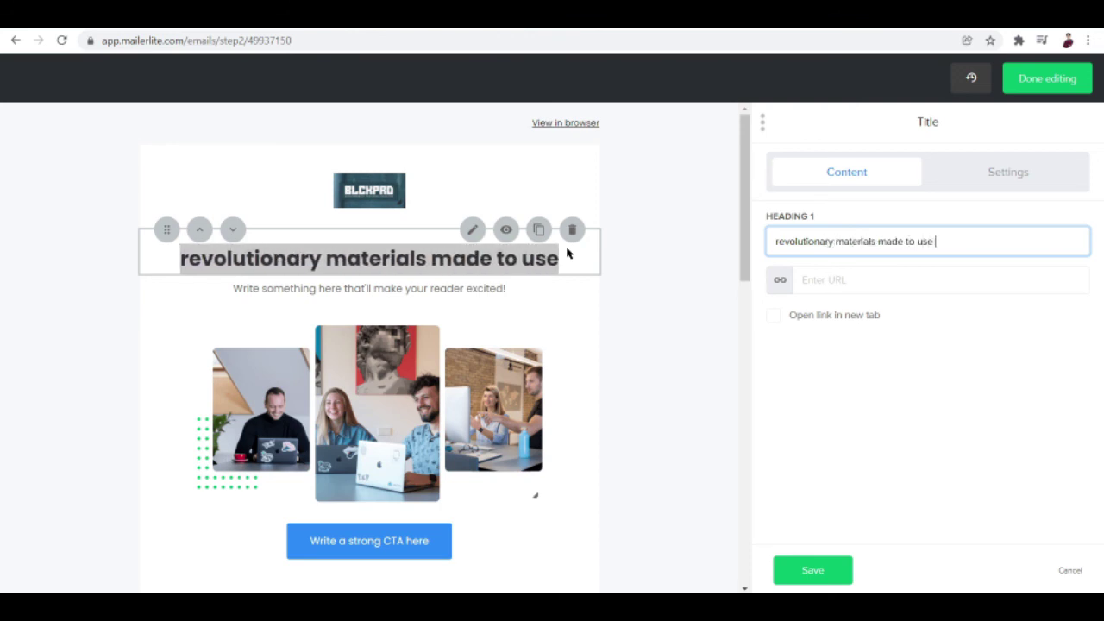
pyautogui.write('our')
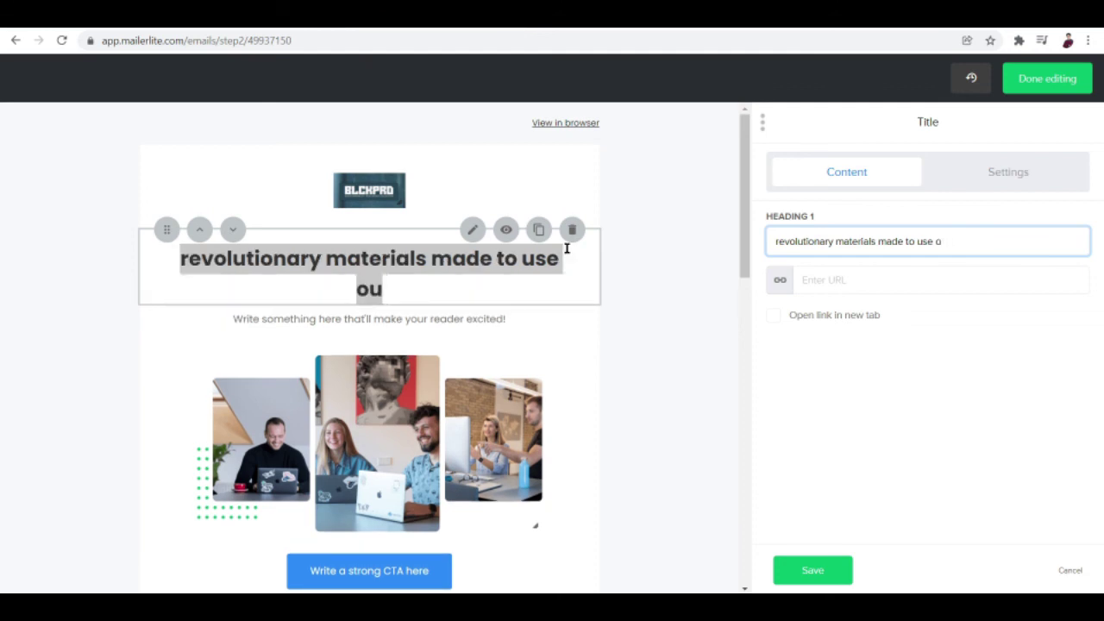
pyautogui.press('BackSpace')
pyautogui.press('BackSpace')
pyautogui.press('BackSpace')
pyautogui.press('BackSpace')
pyautogui.press('BackSpace')
pyautogui.press('BackSpace')
pyautogui.press('BackSpace')
pyautogui.press('BackSpace')
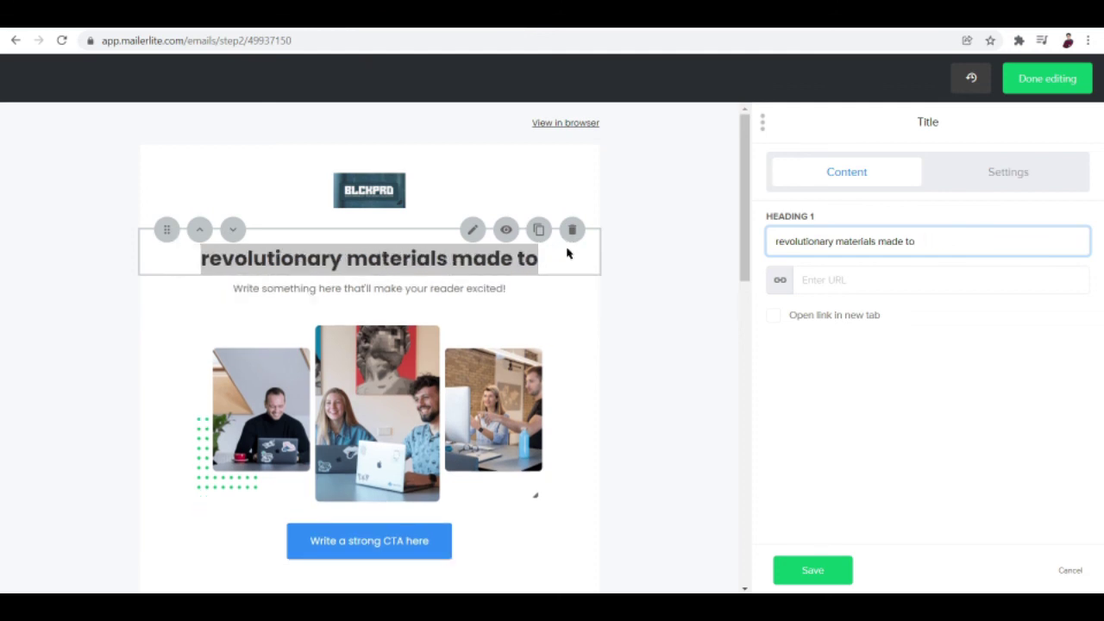
pyautogui.write('m')
pyautogui.write('anufact')
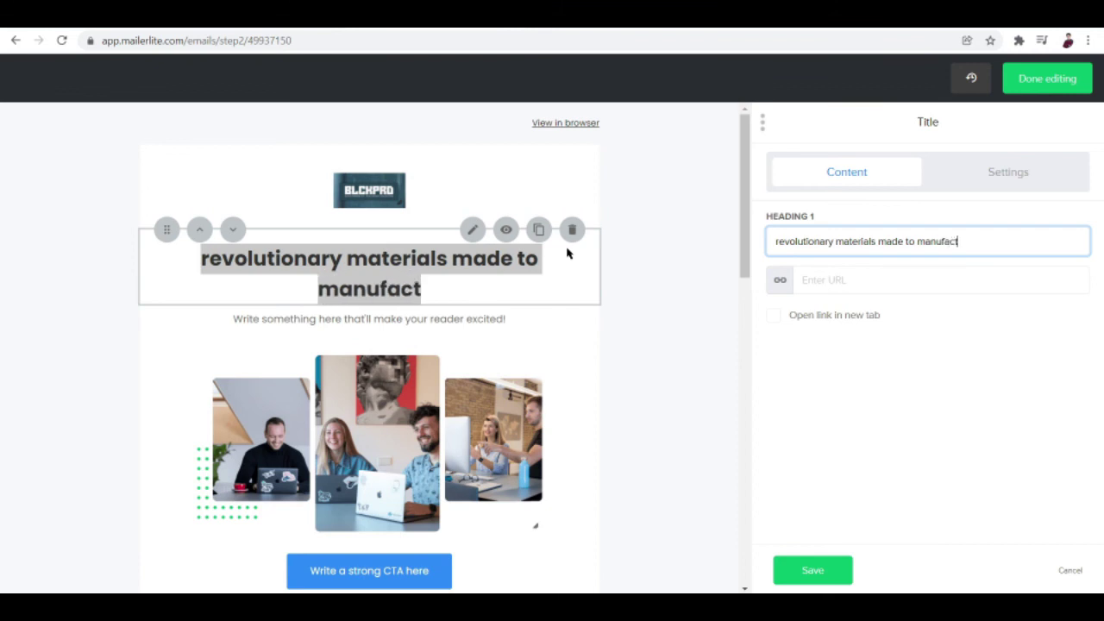
pyautogui.write('ure our products')
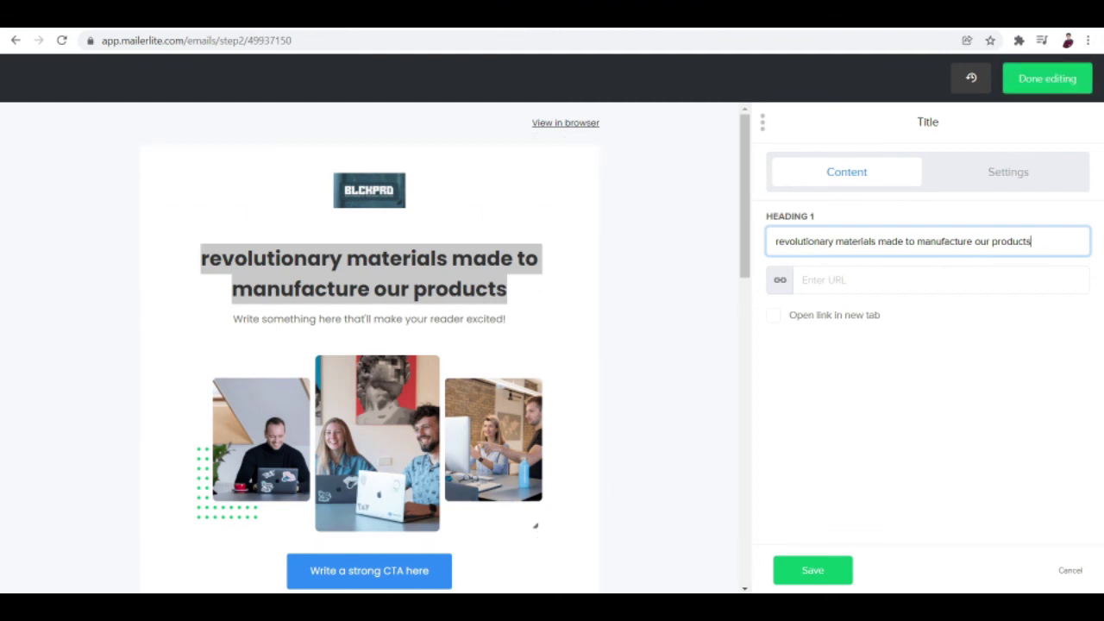
pyautogui.hotkey('alt', 'Tab')
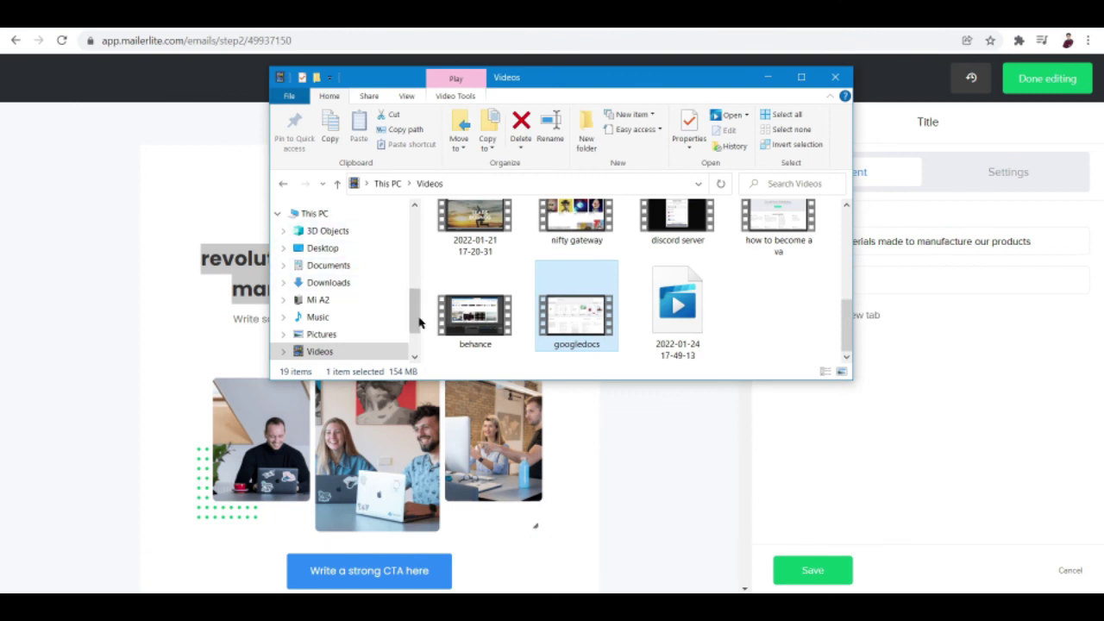
# - Browse the eight JPG photos in Downloads > Portfolio, then minimize File Explorer
pyautogui.click(330, 283)
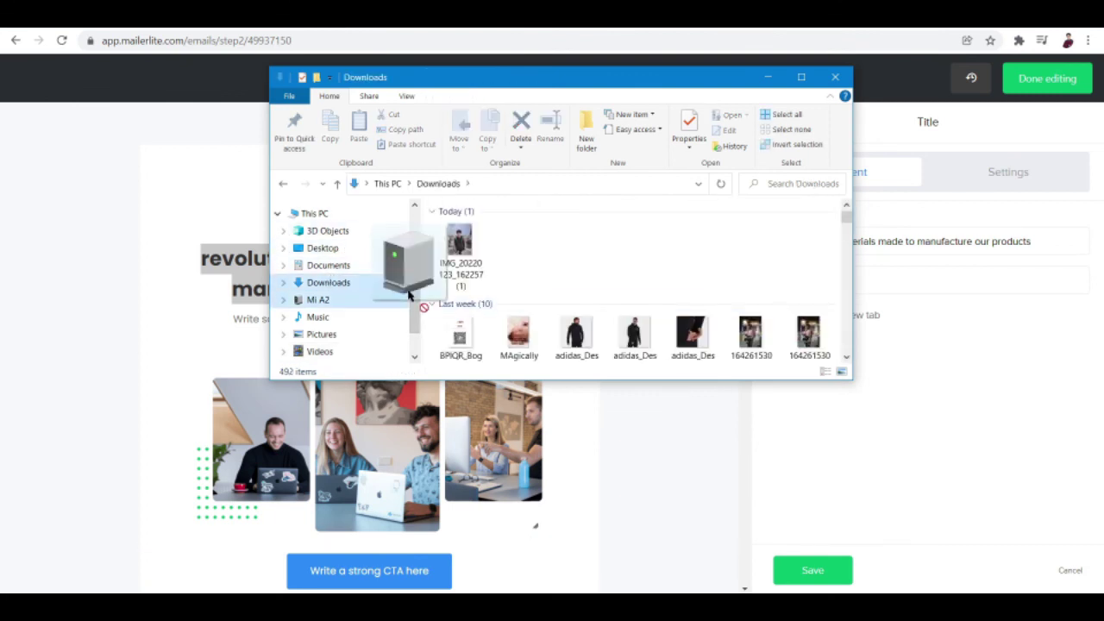
pyautogui.moveTo(846, 220); pyautogui.dragTo(847, 231)
pyautogui.click(570, 240)
pyautogui.doubleClick(571, 239)
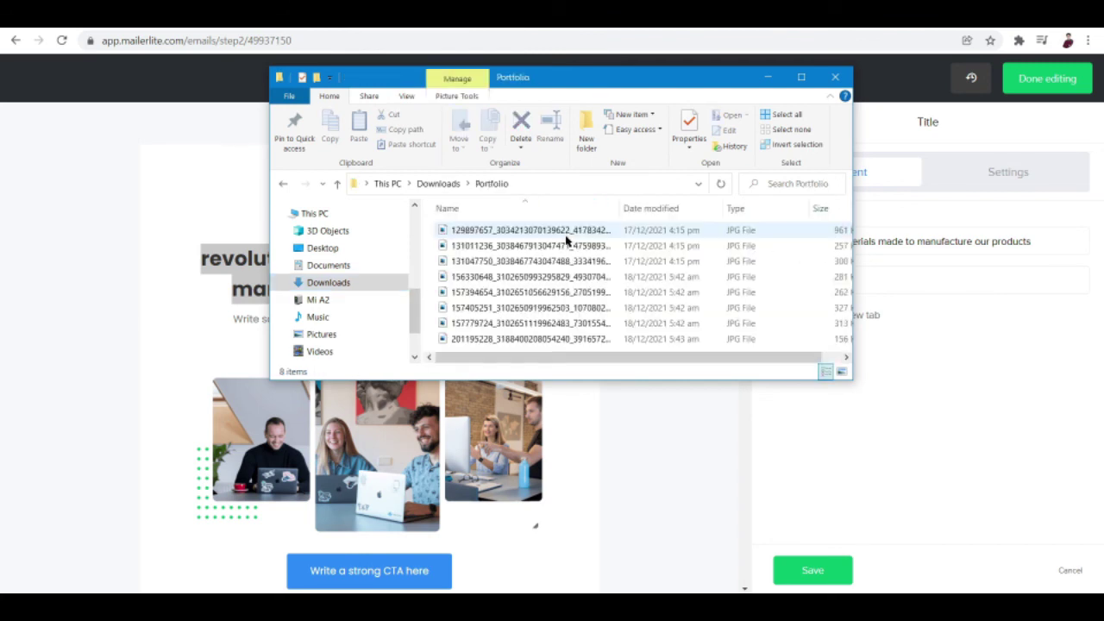
pyautogui.hscroll(1, 711, 282)
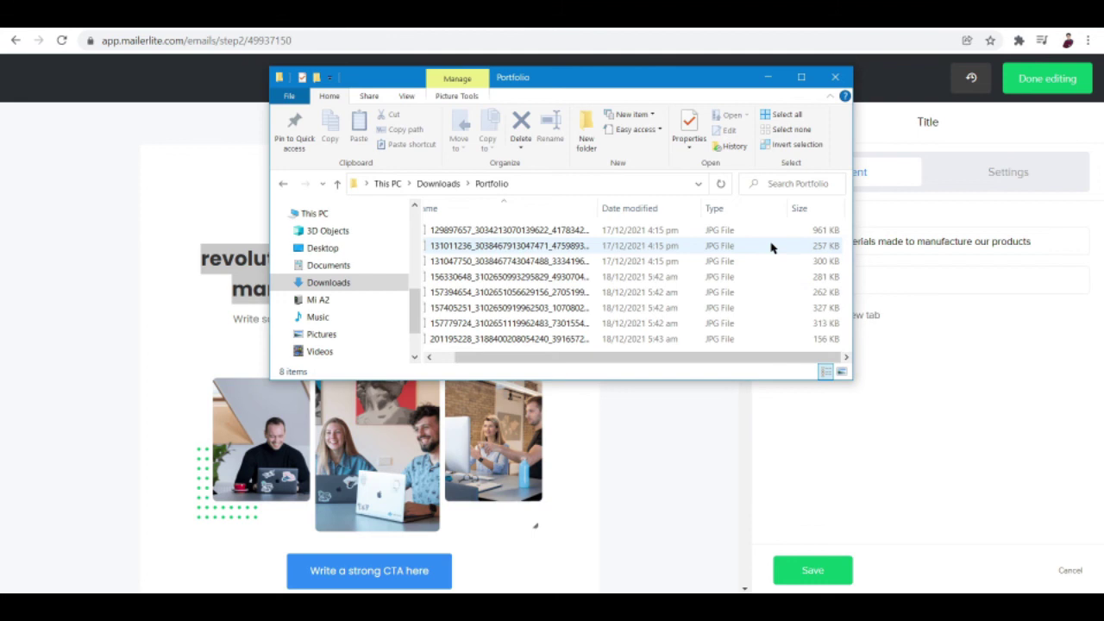
pyautogui.hscroll(-1, 772, 247)
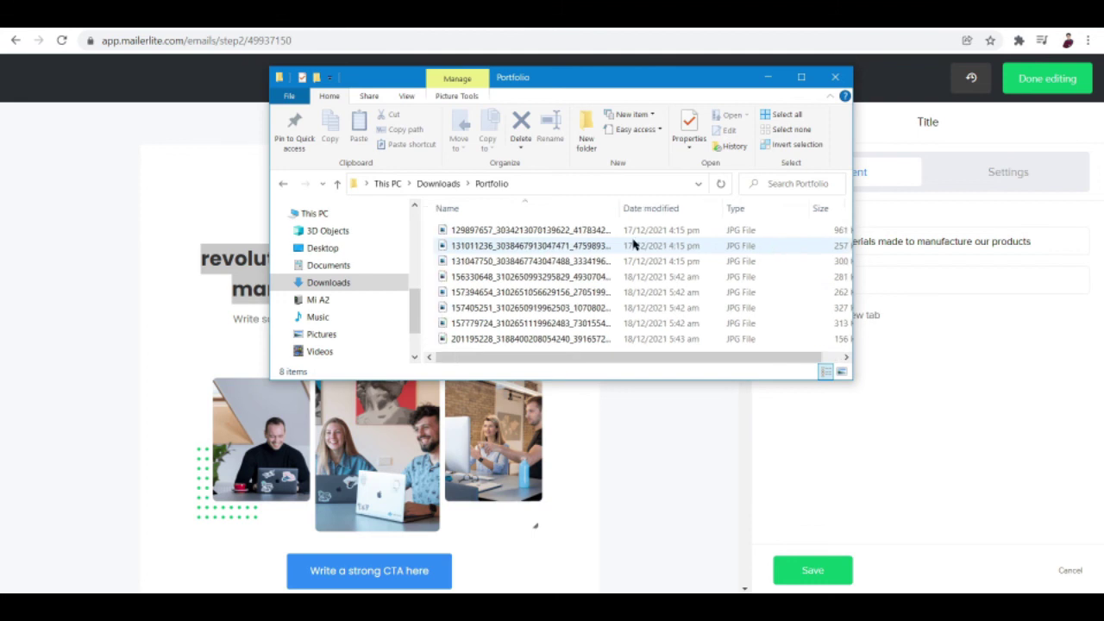
pyautogui.click(767, 78)
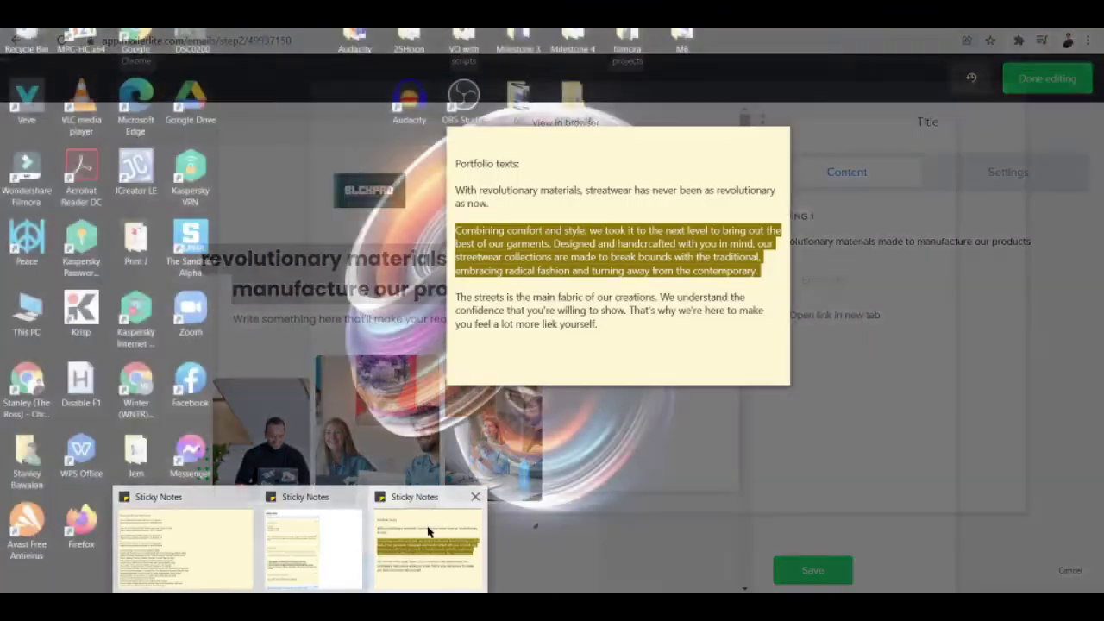
pyautogui.click(426, 527)
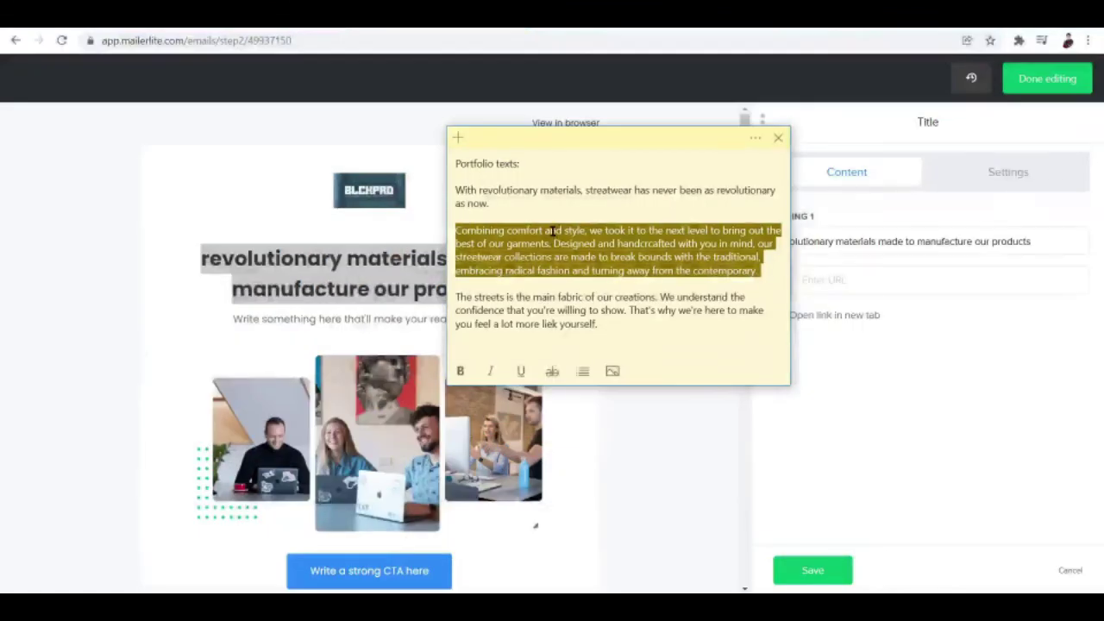
pyautogui.click(552, 232)
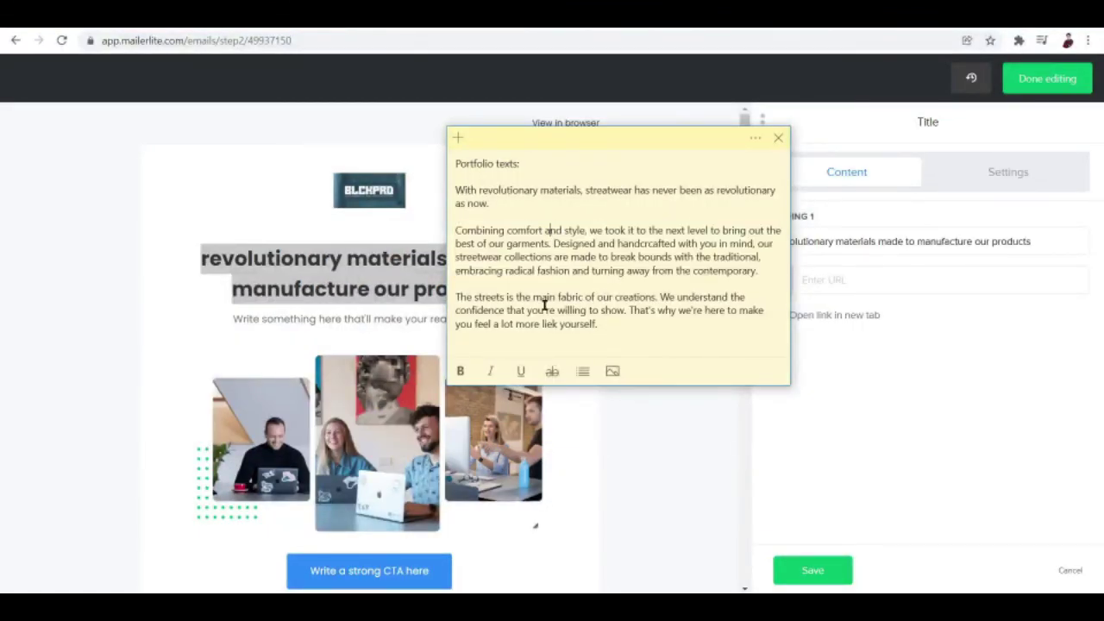
pyautogui.scroll(-10, 333, 220)
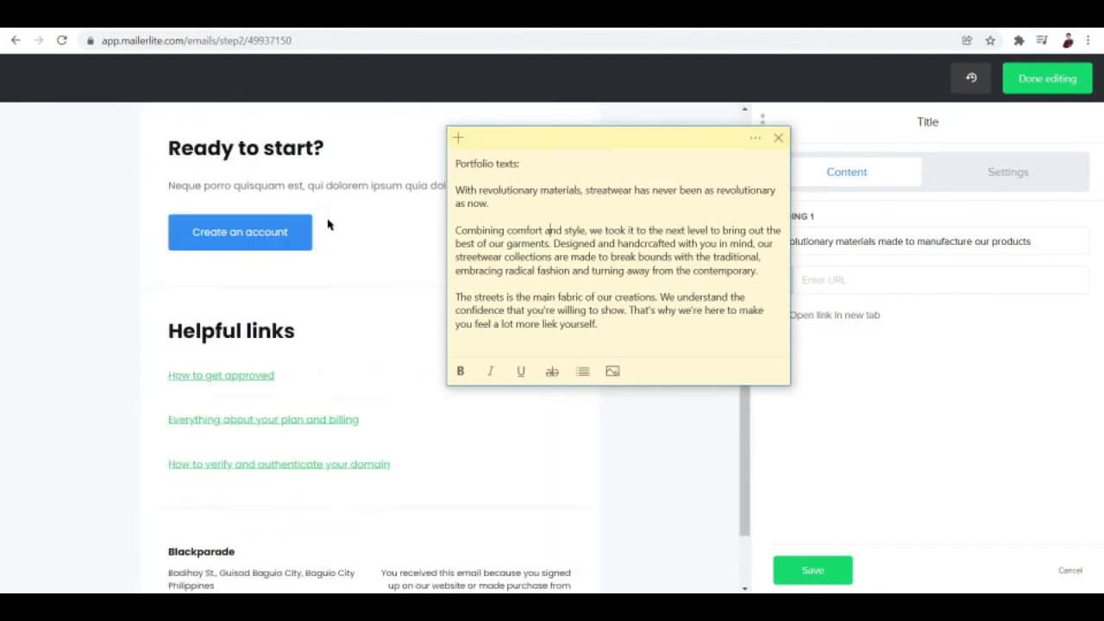
pyautogui.scroll(-2, 328, 224)
pyautogui.scroll(12, 328, 224)
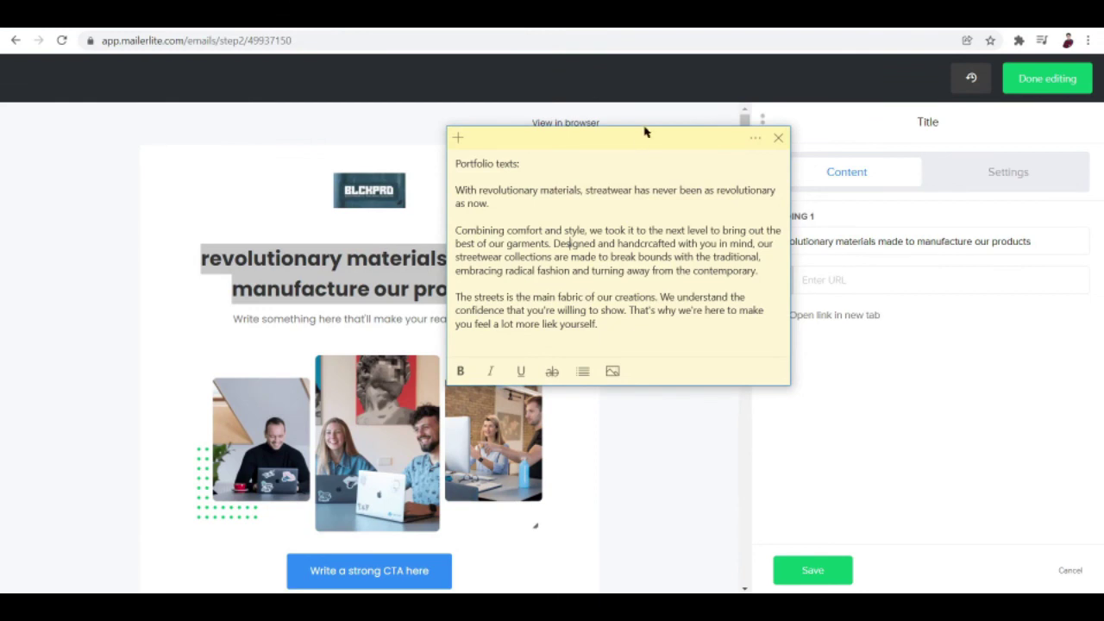
pyautogui.moveTo(641, 144); pyautogui.dragTo(901, 136)
pyautogui.click(654, 286)
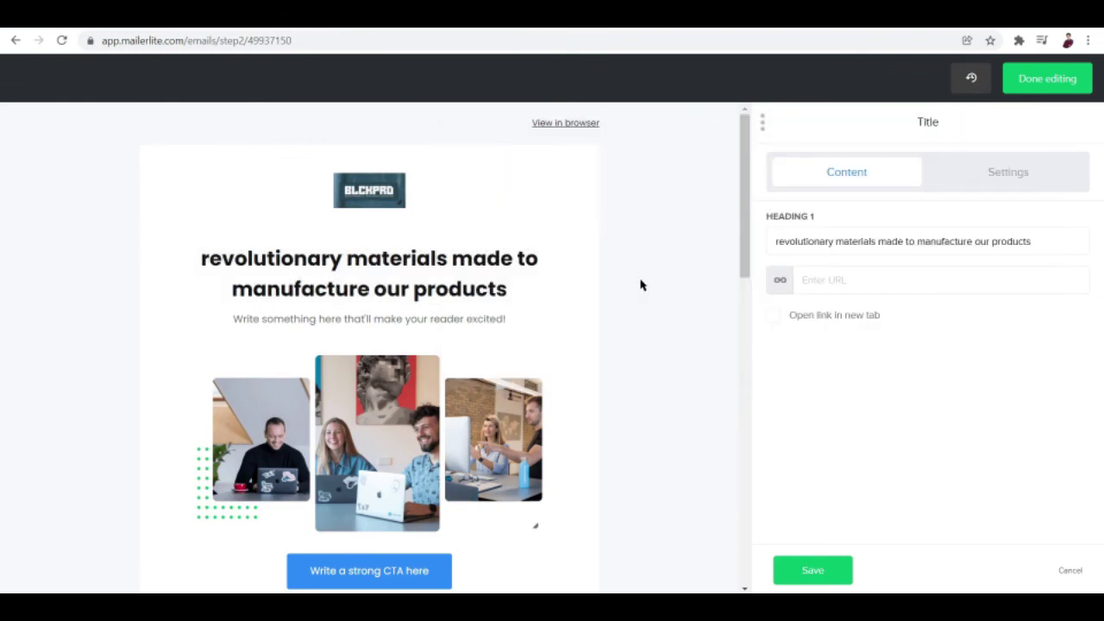
pyautogui.scroll(-8, 559, 315)
pyautogui.scroll(-1, 559, 314)
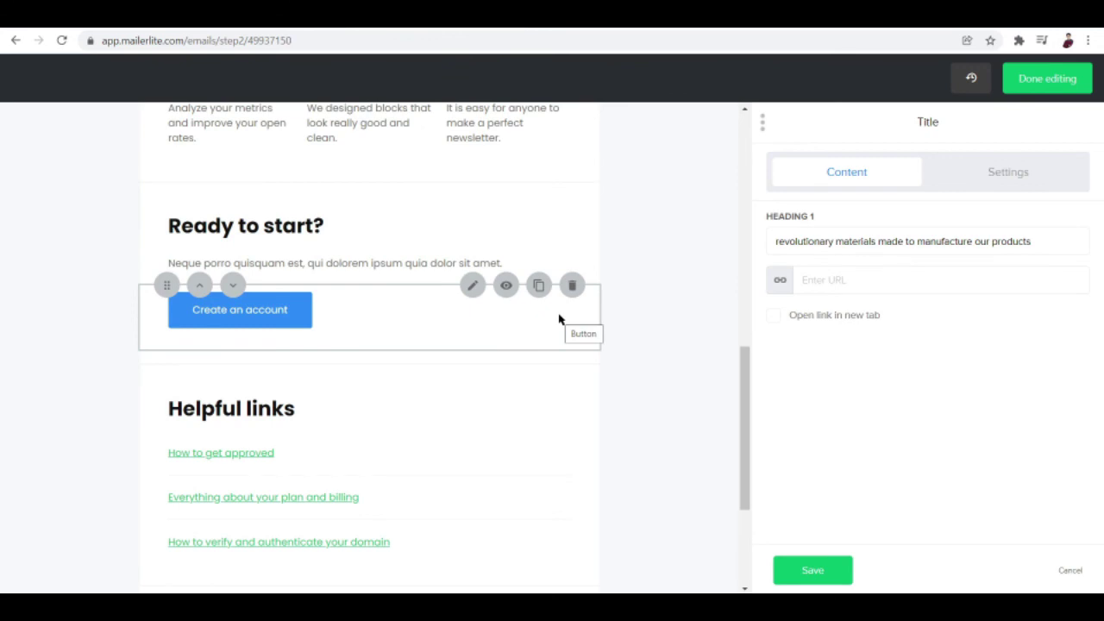
pyautogui.scroll(-5, 559, 319)
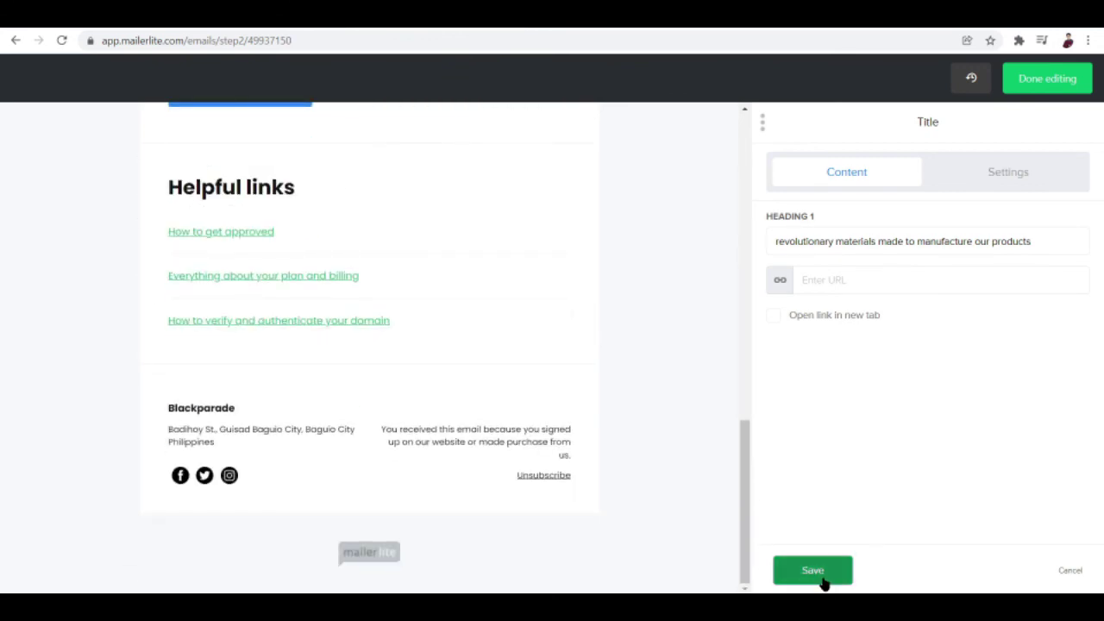
pyautogui.scroll(4, 618, 368)
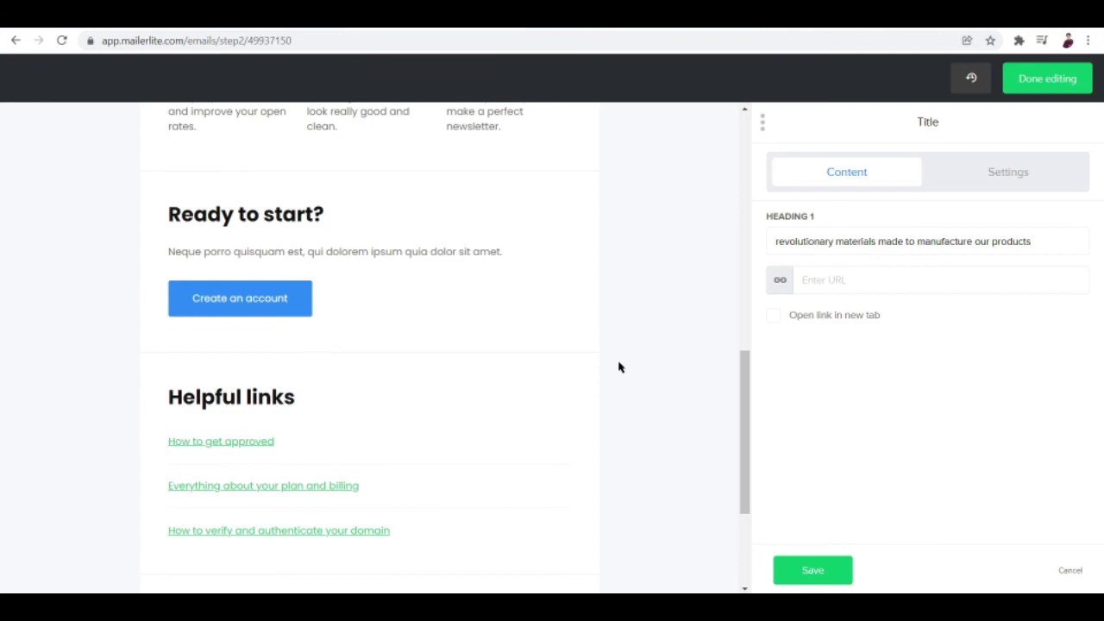
pyautogui.scroll(-2, 618, 368)
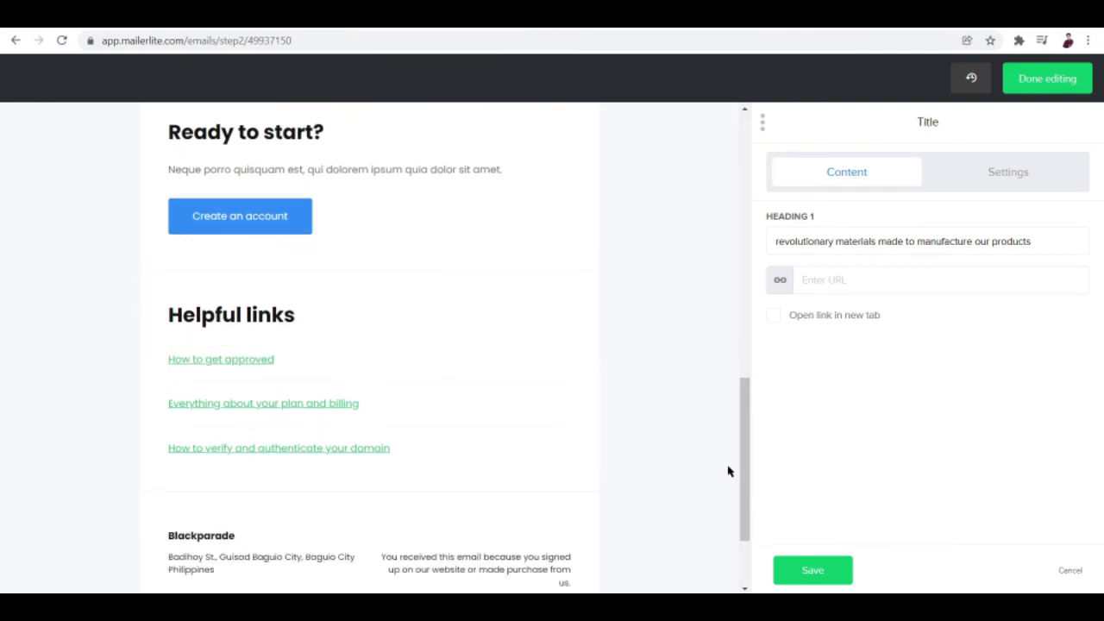
pyautogui.scroll(1, 700, 316)
pyautogui.scroll(10, 700, 316)
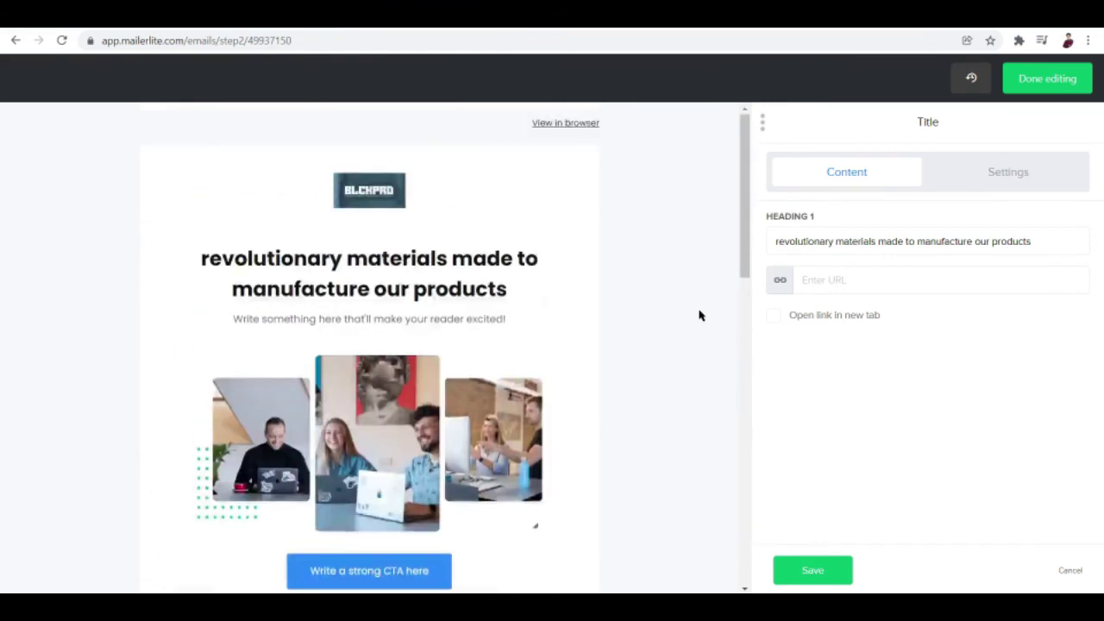